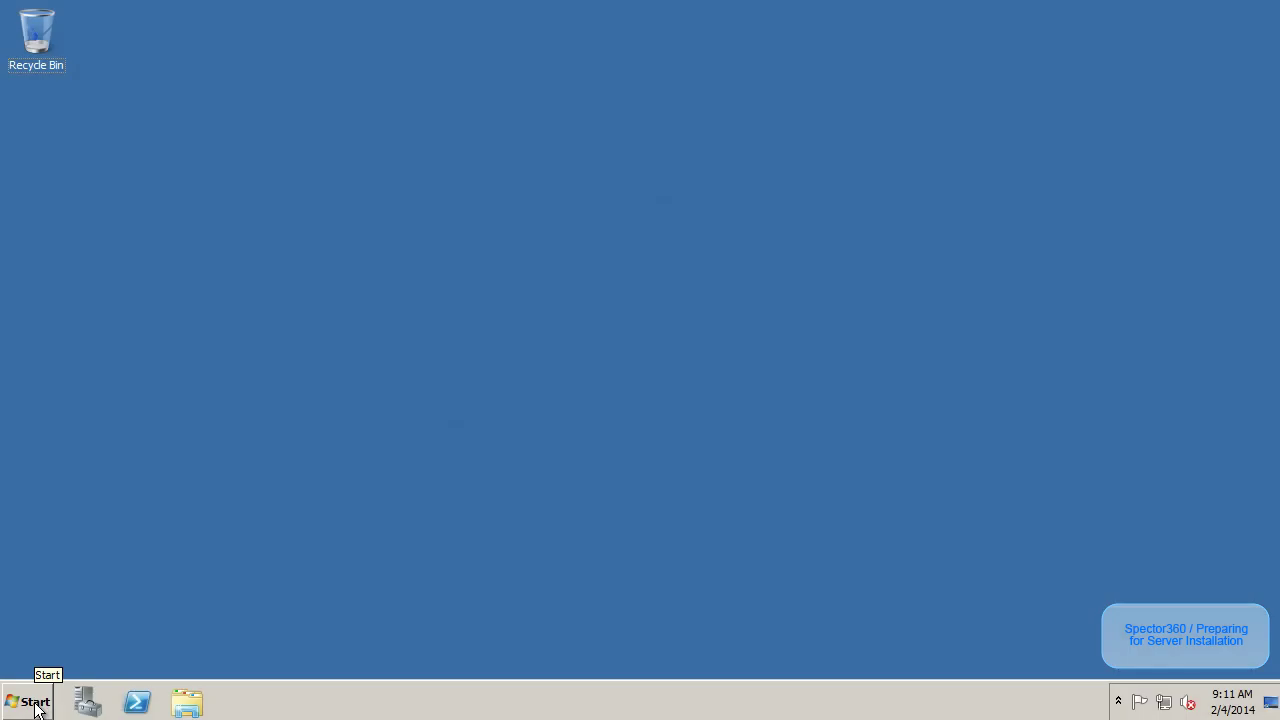
- Open the computer's system properties to check the Windows edition and service pack, and close the window
{"action": "left_click", "coordinate": [34, 704]}
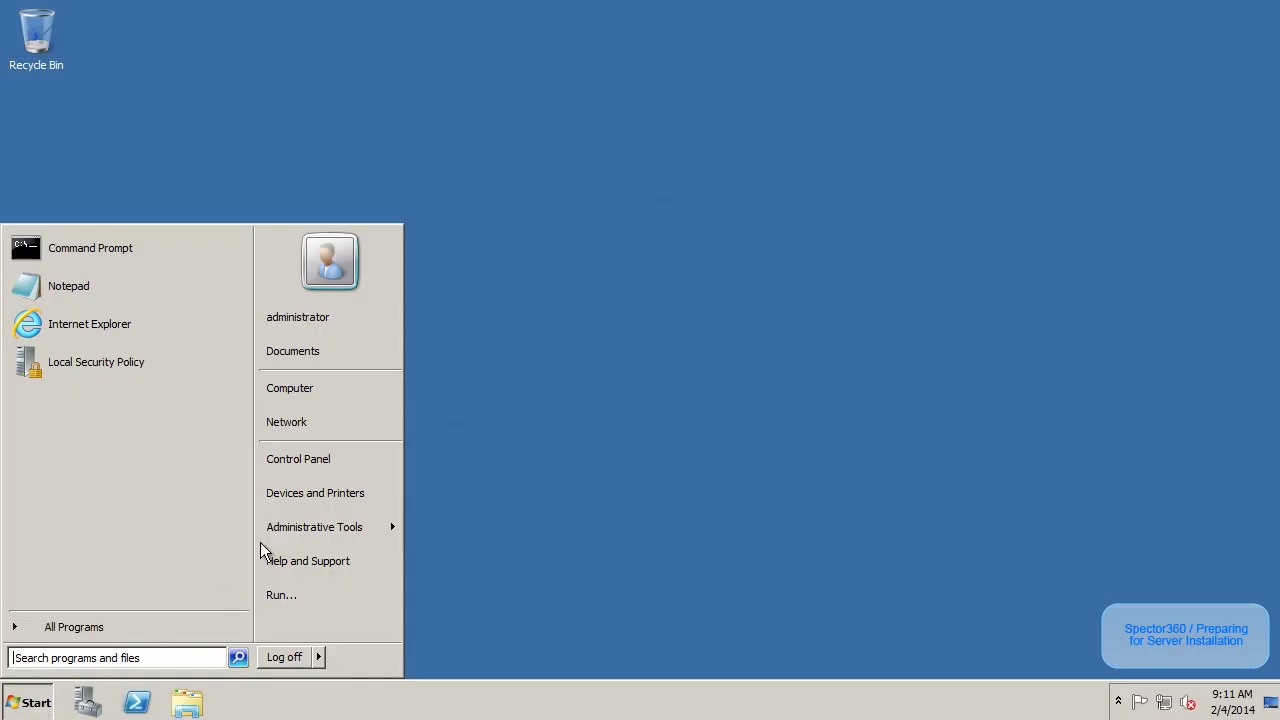
{"action": "right_click", "coordinate": [306, 397]}
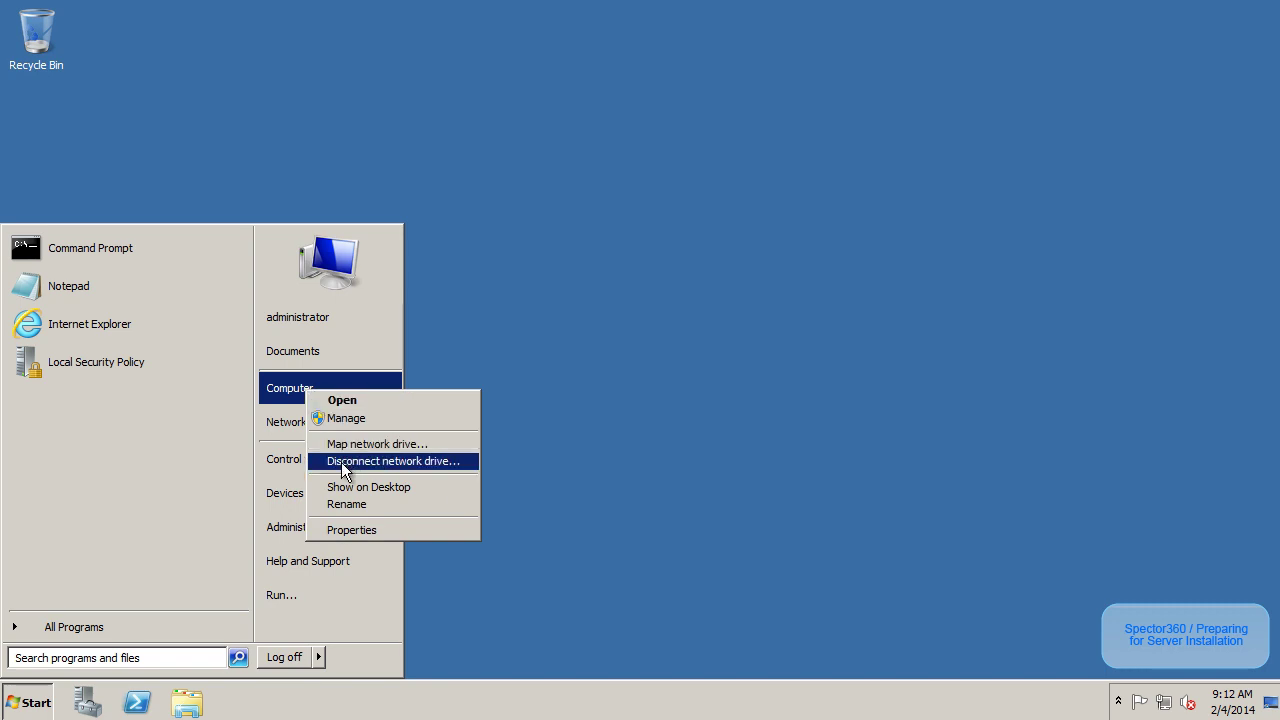
{"action": "left_click", "coordinate": [341, 529]}
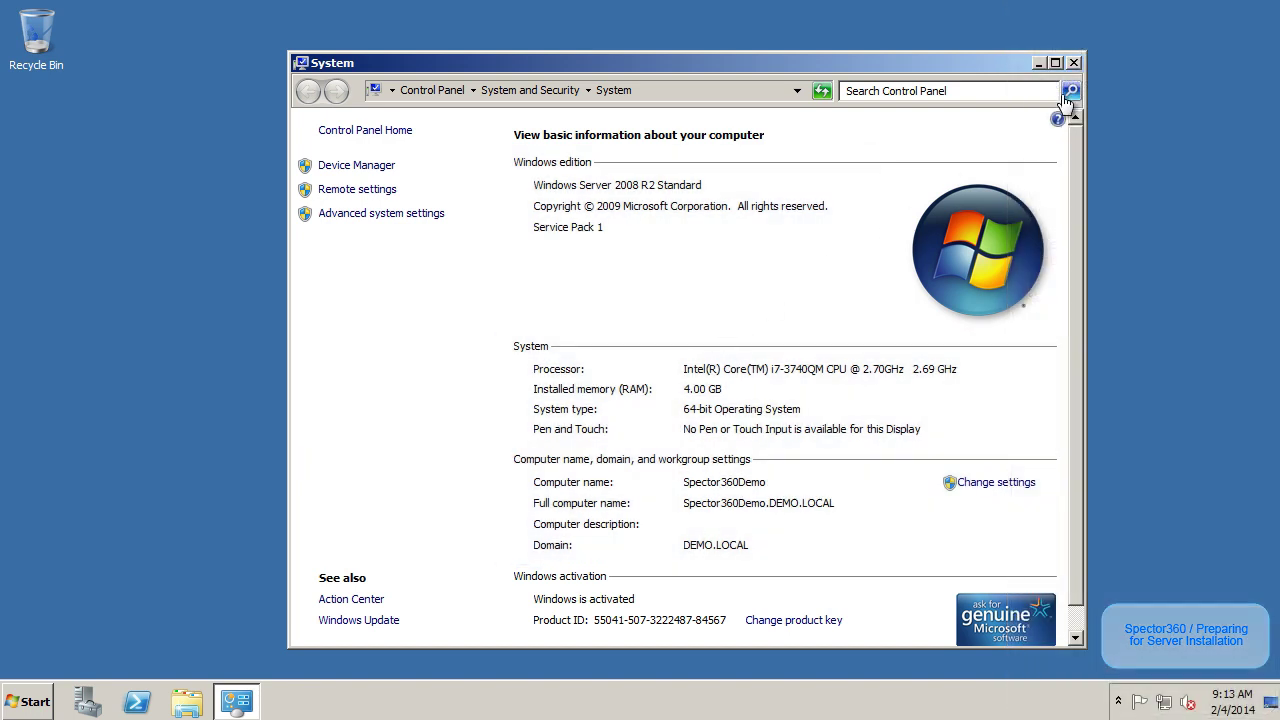
{"action": "left_click", "coordinate": [1074, 63]}
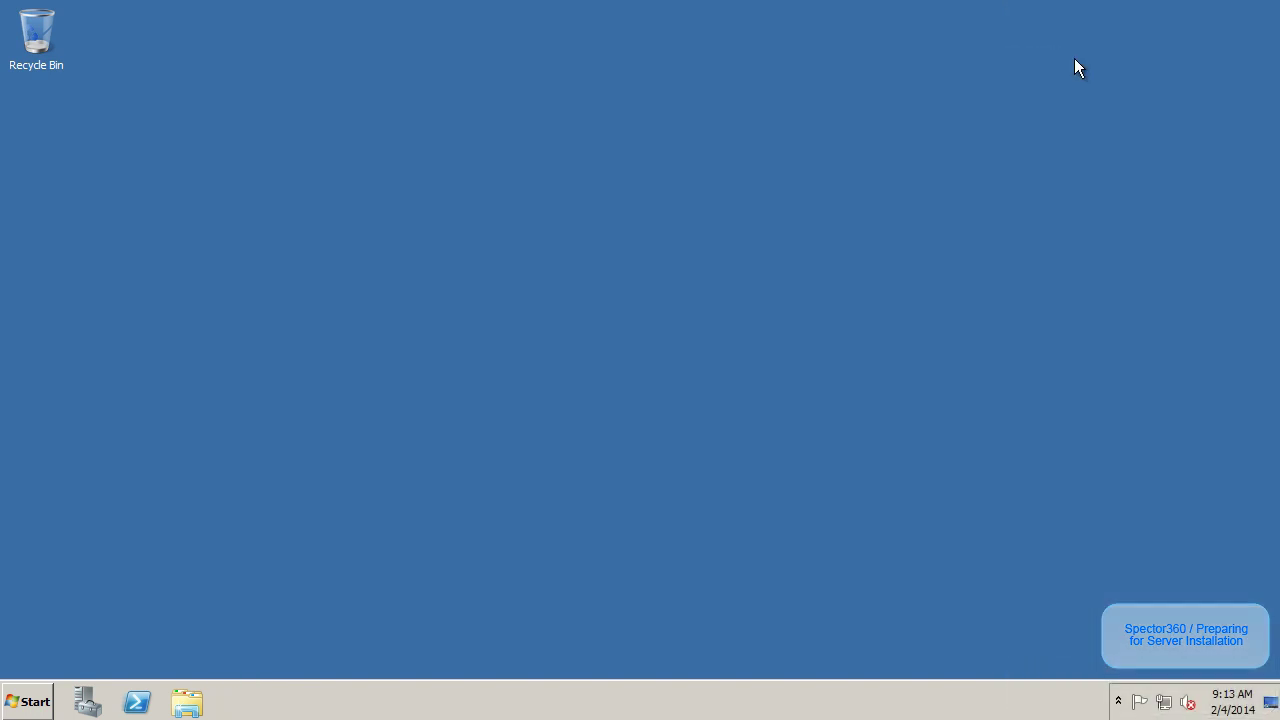
- Check for new updates in Windows Update and tick STEP 1 on the pre-requisite checklist
{"action": "left_click", "coordinate": [42, 686]}
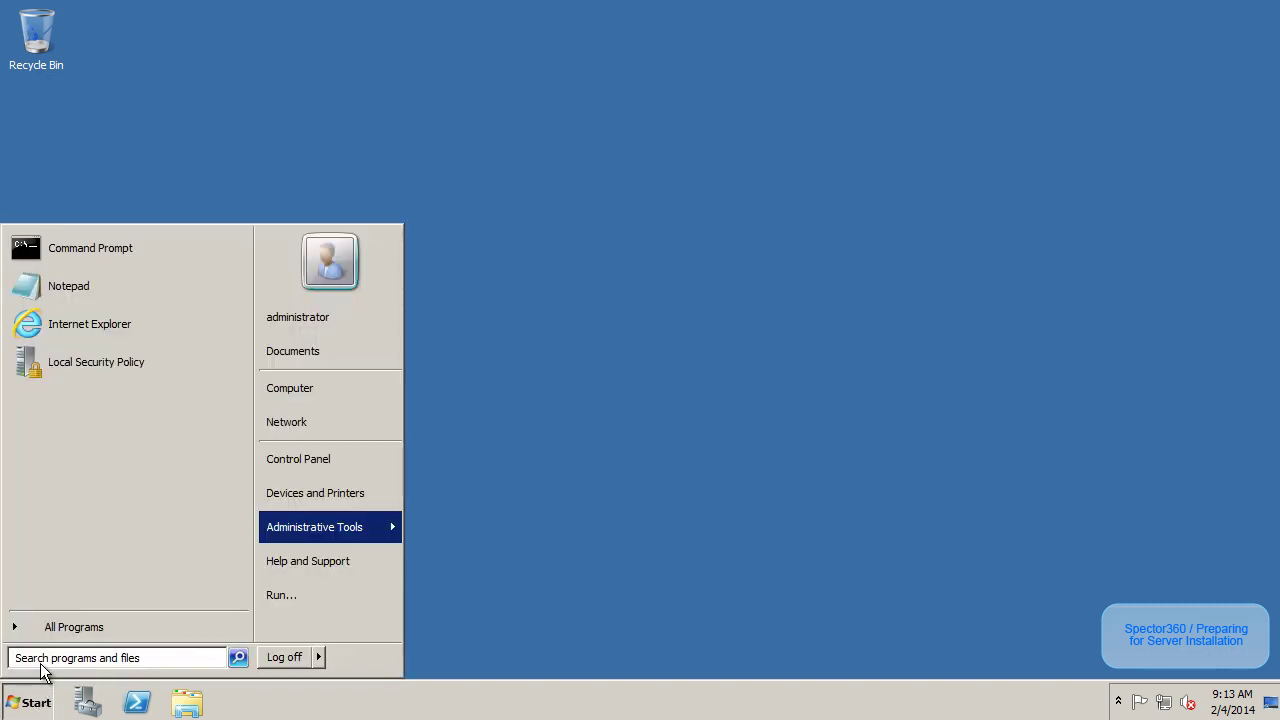
{"action": "left_click", "coordinate": [50, 628]}
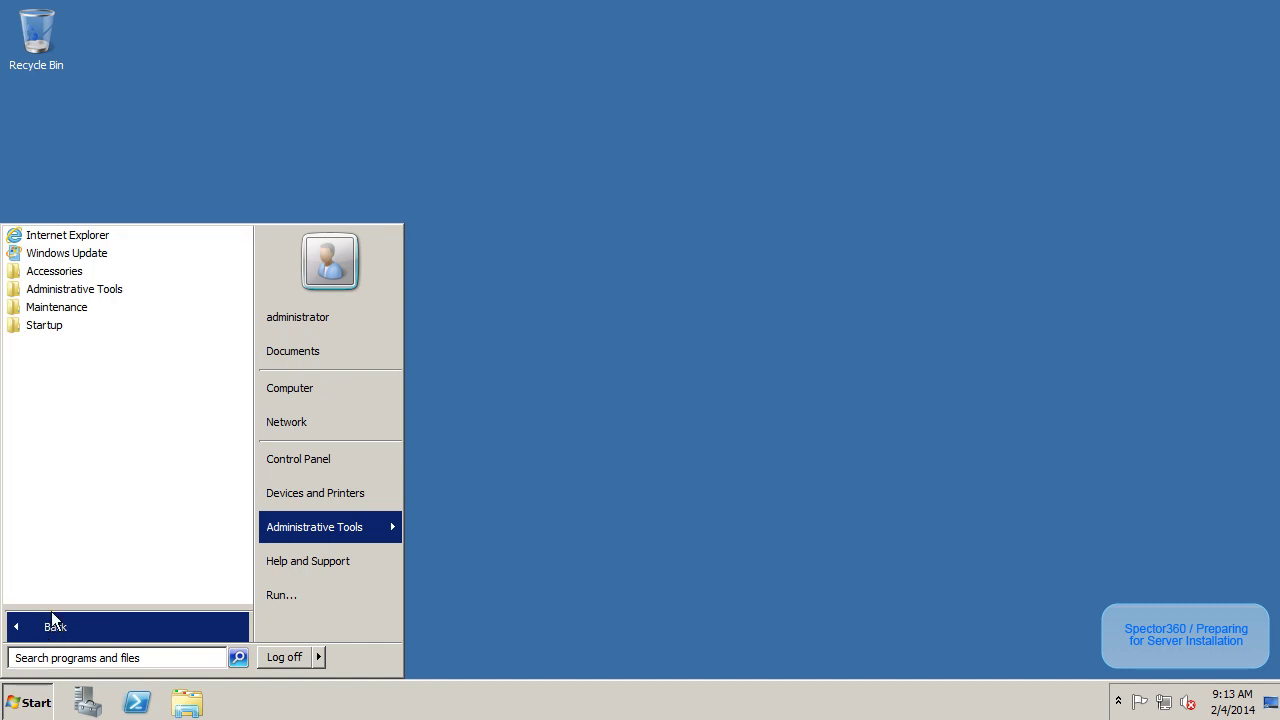
{"action": "left_click", "coordinate": [57, 255]}
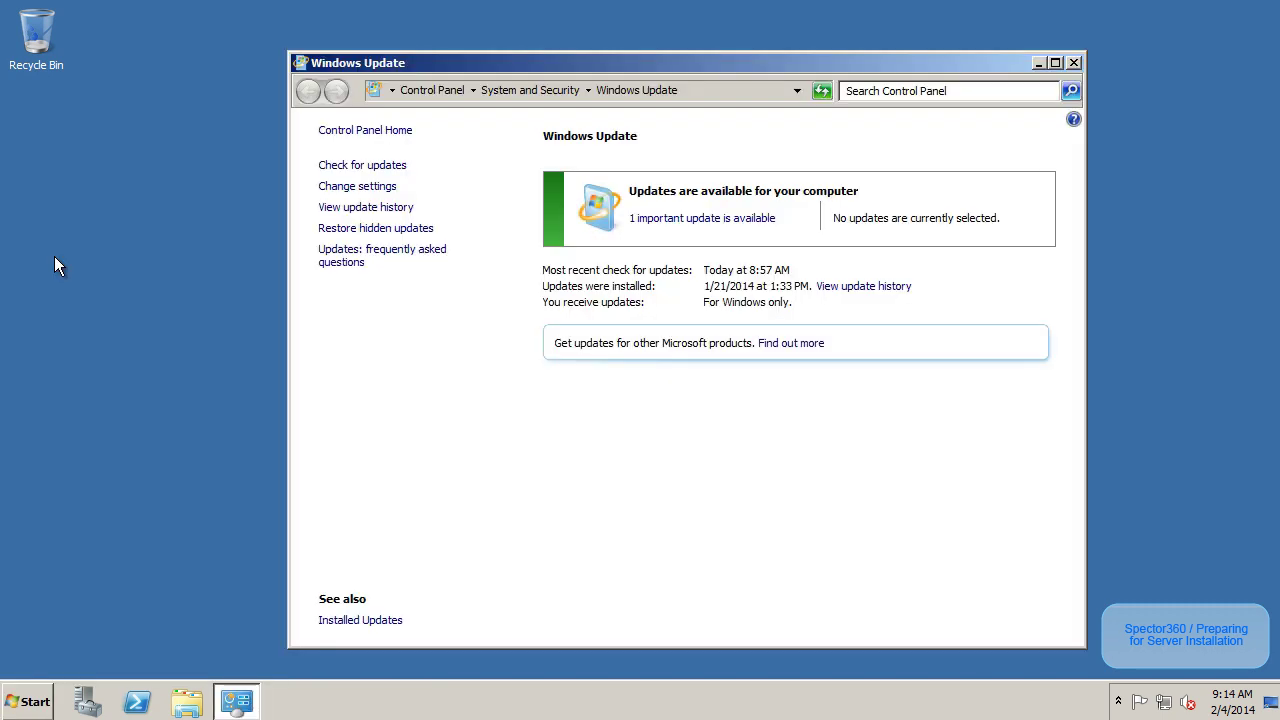
{"action": "left_click", "coordinate": [378, 176]}
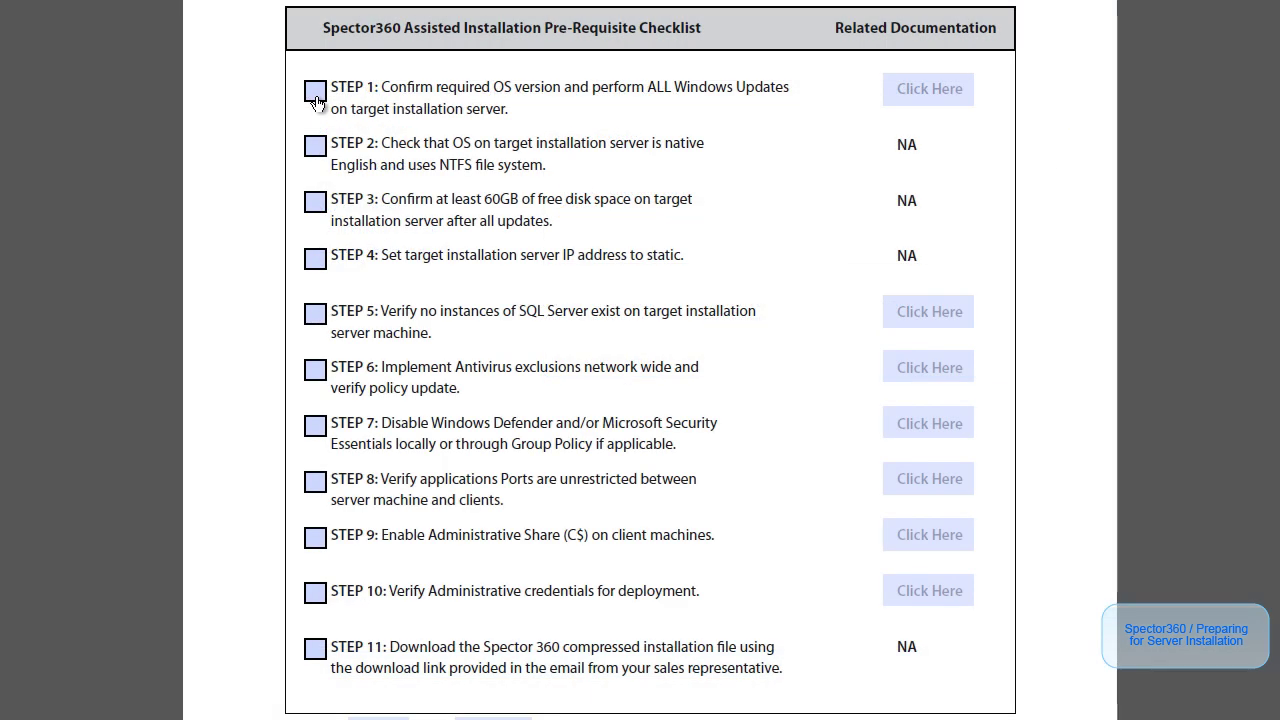
{"action": "left_click", "coordinate": [315, 96]}
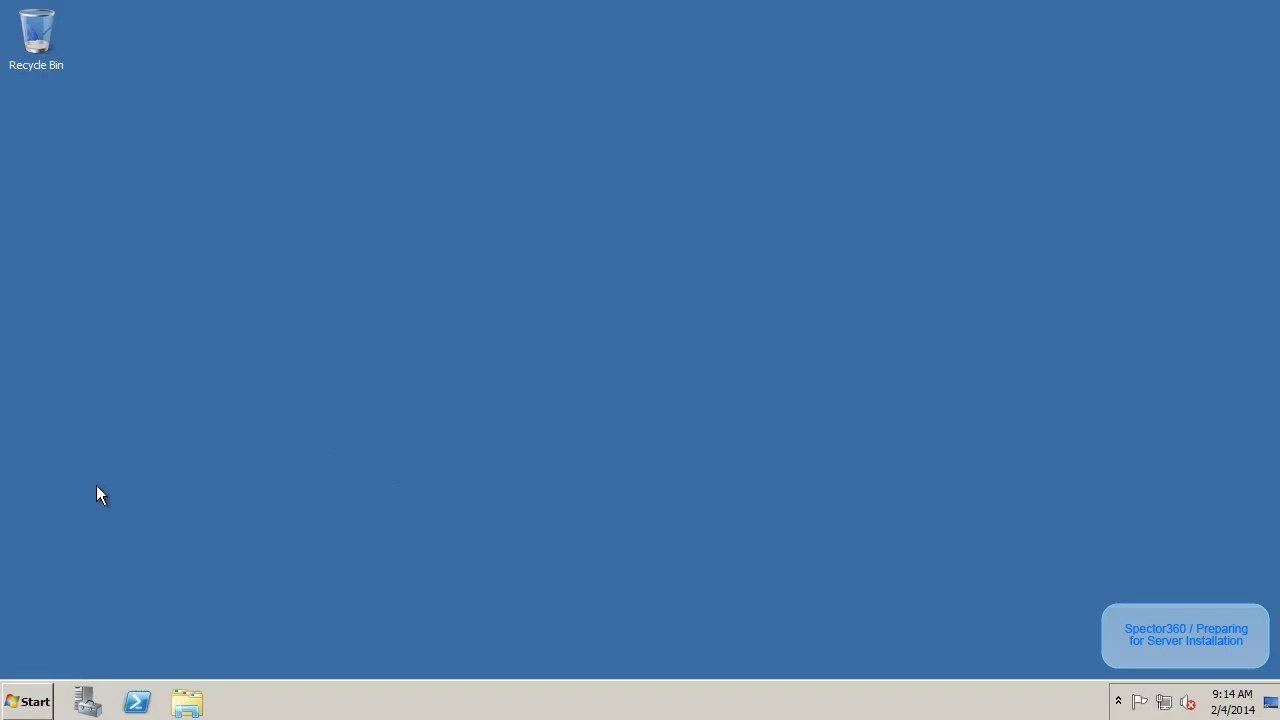
- Review the properties of Local Disk (C:) for file system and free space, and tick STEP 2 and STEP 3 on the checklist
{"action": "left_click", "coordinate": [190, 703]}
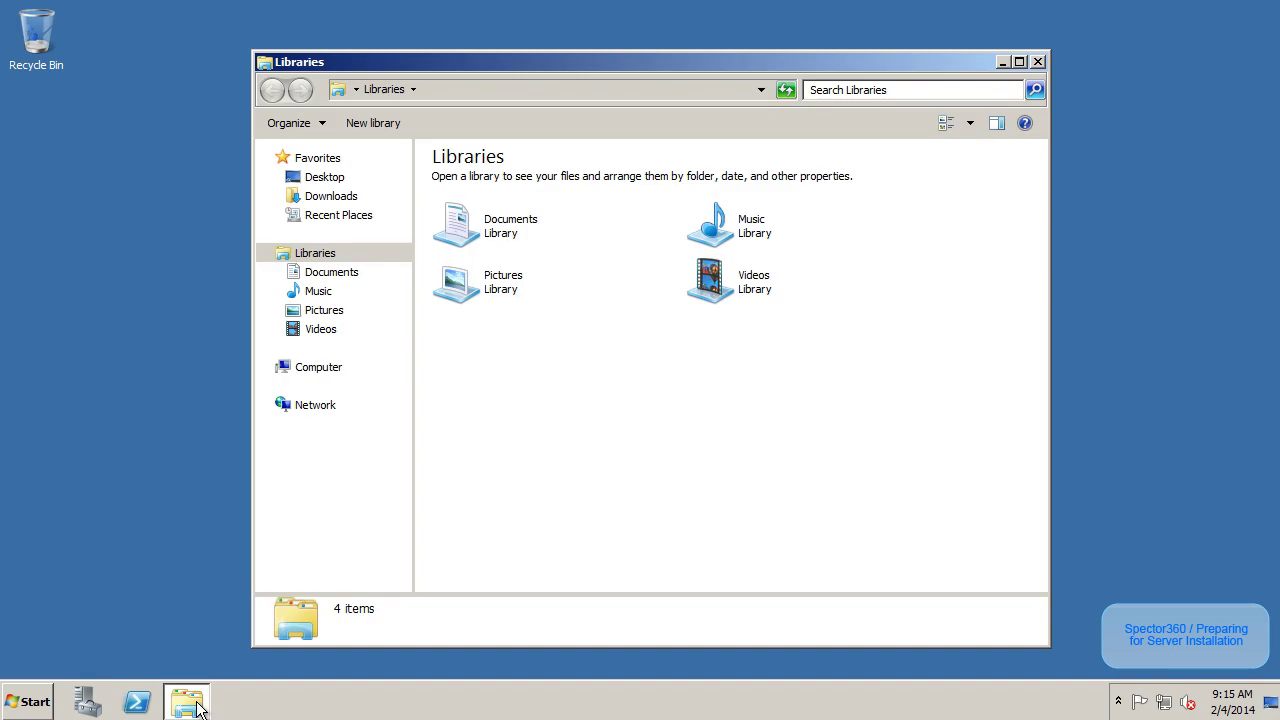
{"action": "left_click", "coordinate": [318, 368]}
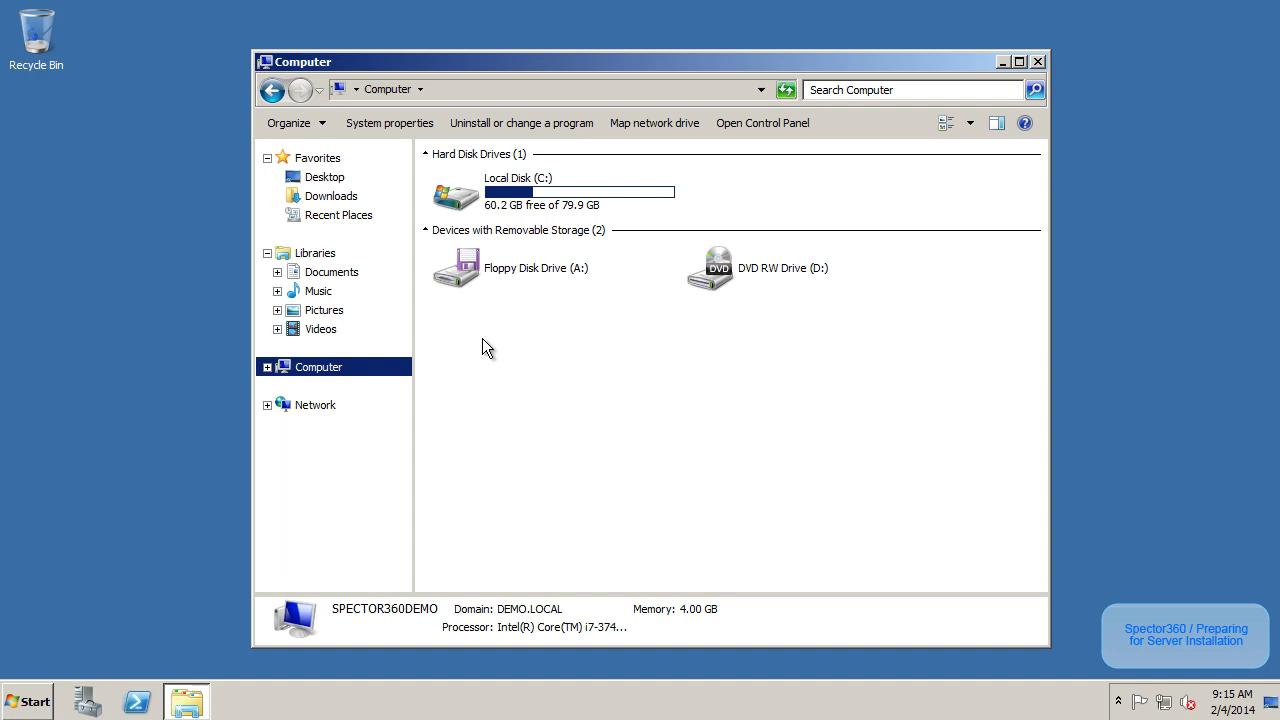
{"action": "right_click", "coordinate": [509, 201]}
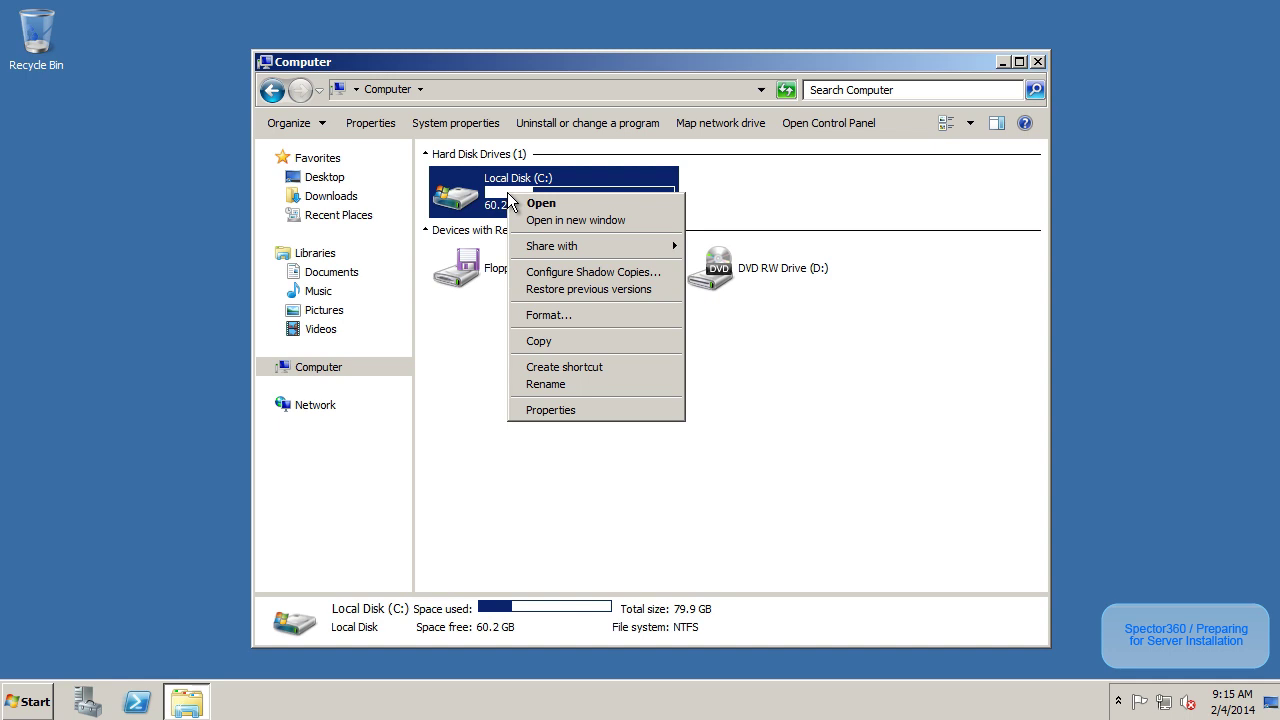
{"action": "left_click", "coordinate": [531, 409]}
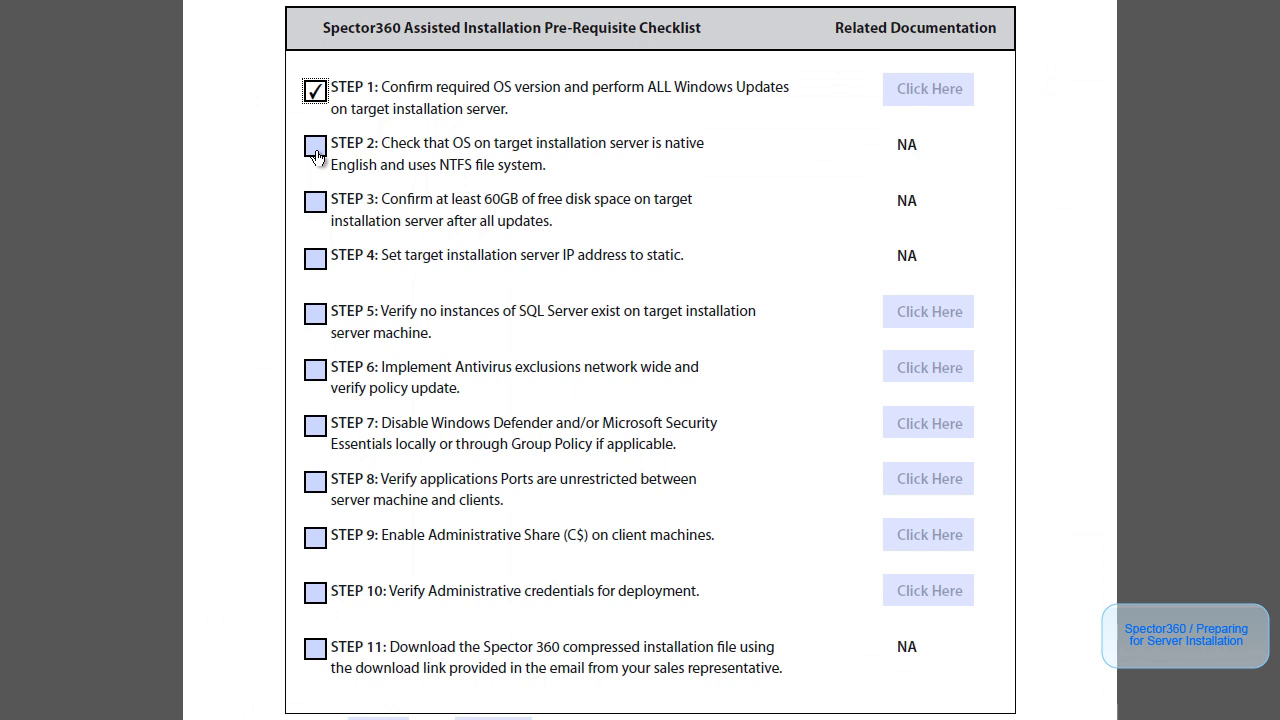
{"action": "left_click", "coordinate": [316, 150]}
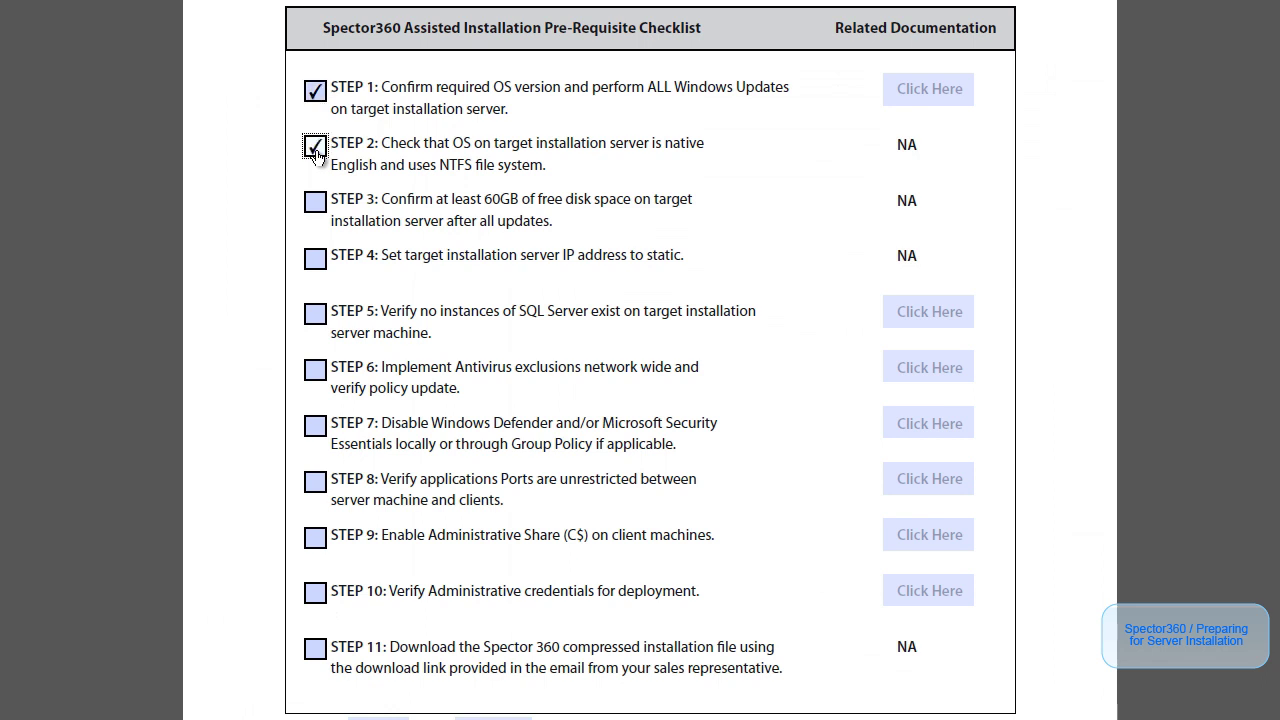
{"action": "left_click", "coordinate": [316, 204]}
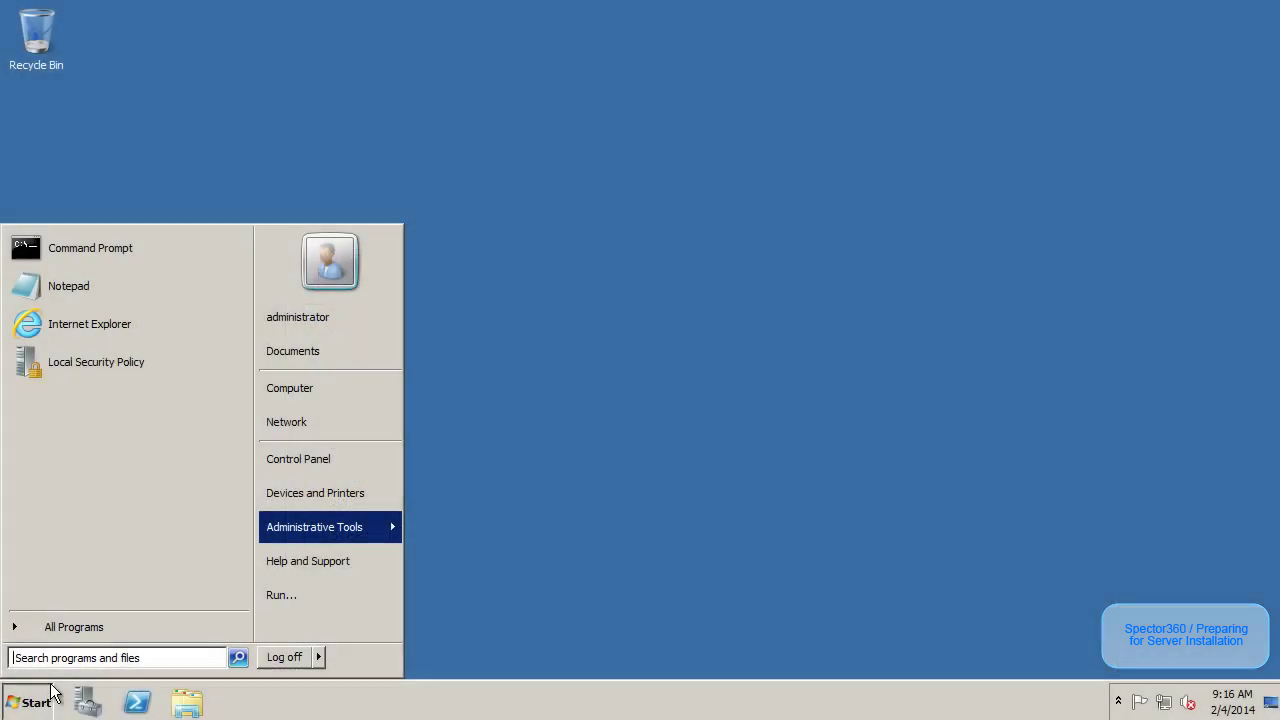
- Open the Network Connections window by running ncpa.cpl
{"action": "left_click", "coordinate": [282, 599]}
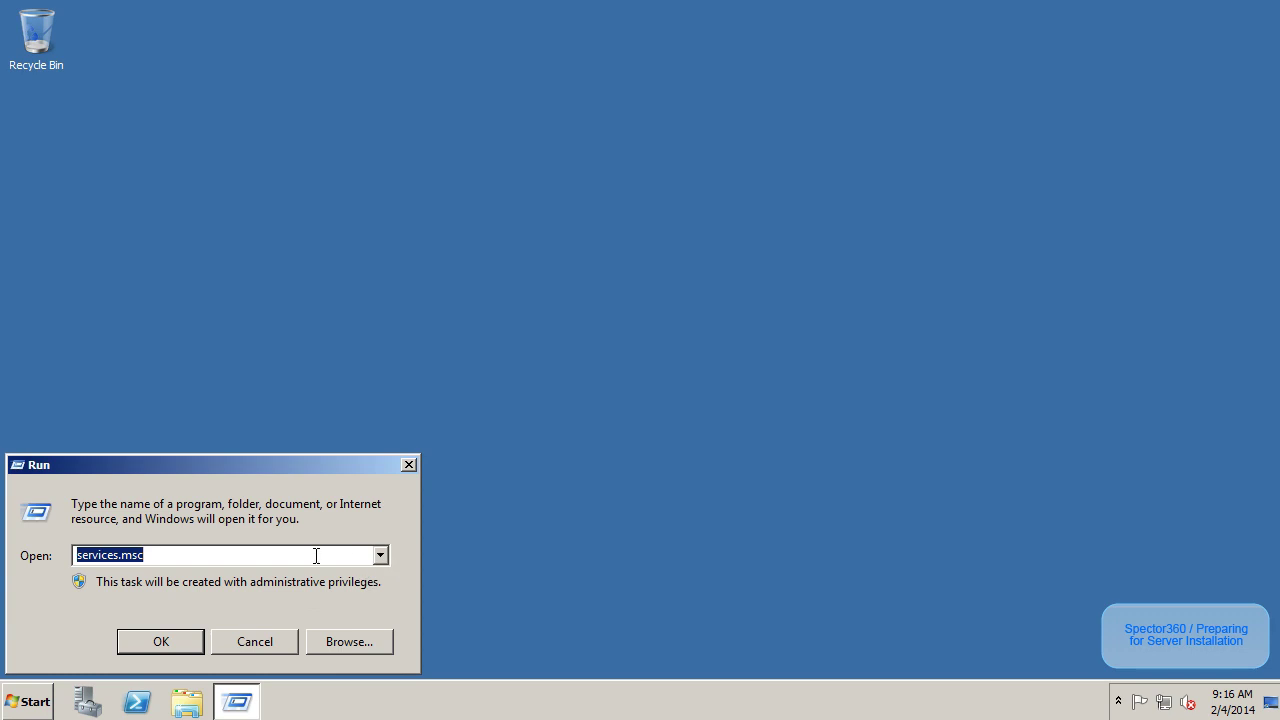
{"action": "type", "text": "cpa.c"}
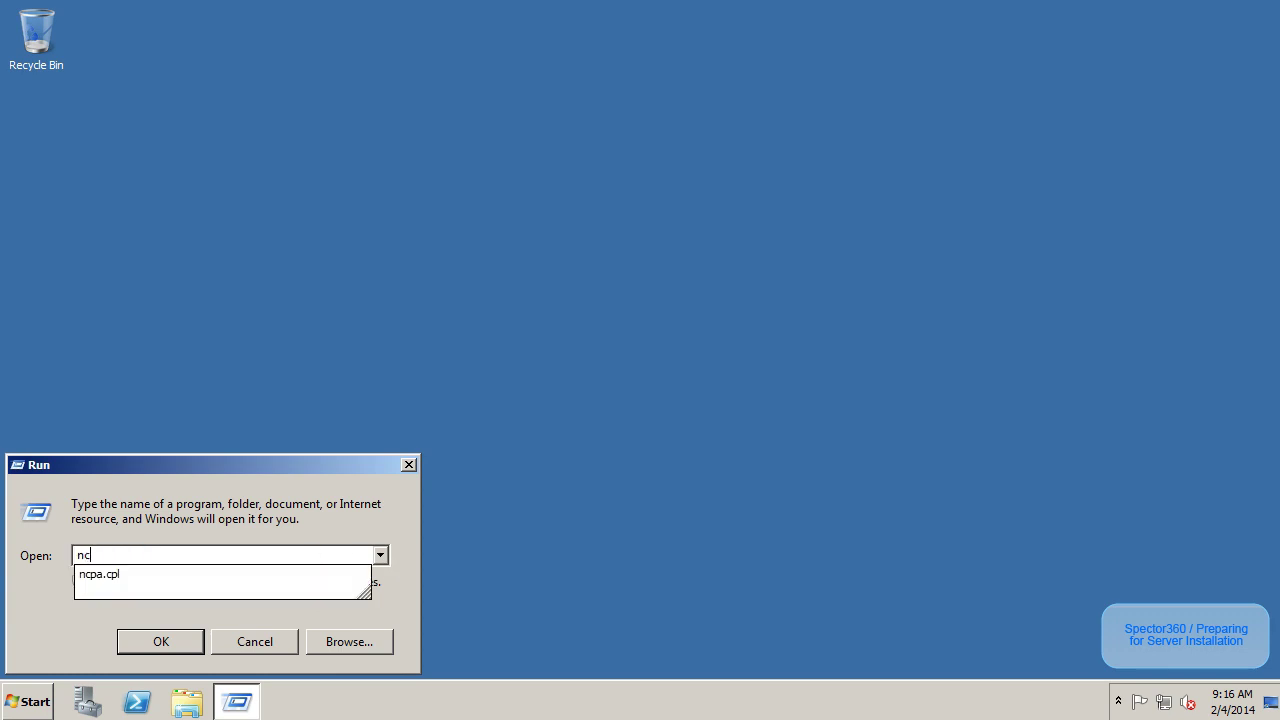
{"action": "type", "text": "pl"}
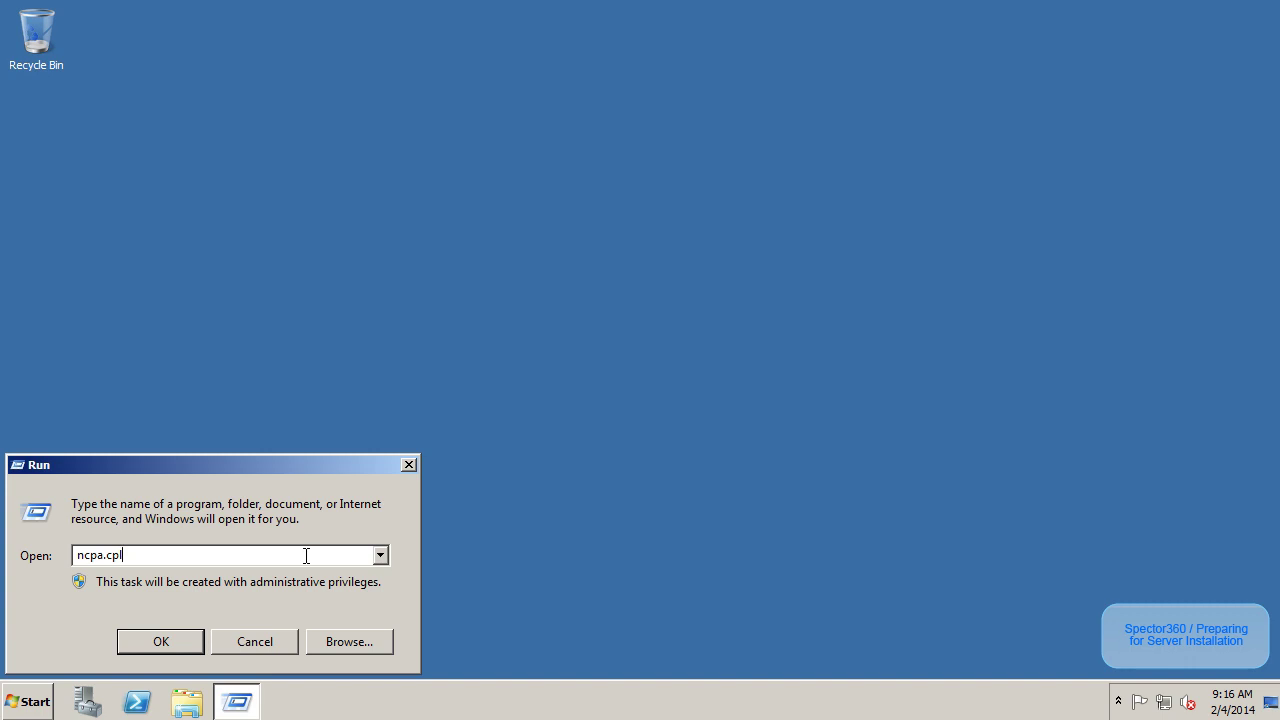
{"action": "left_click", "coordinate": [164, 645]}
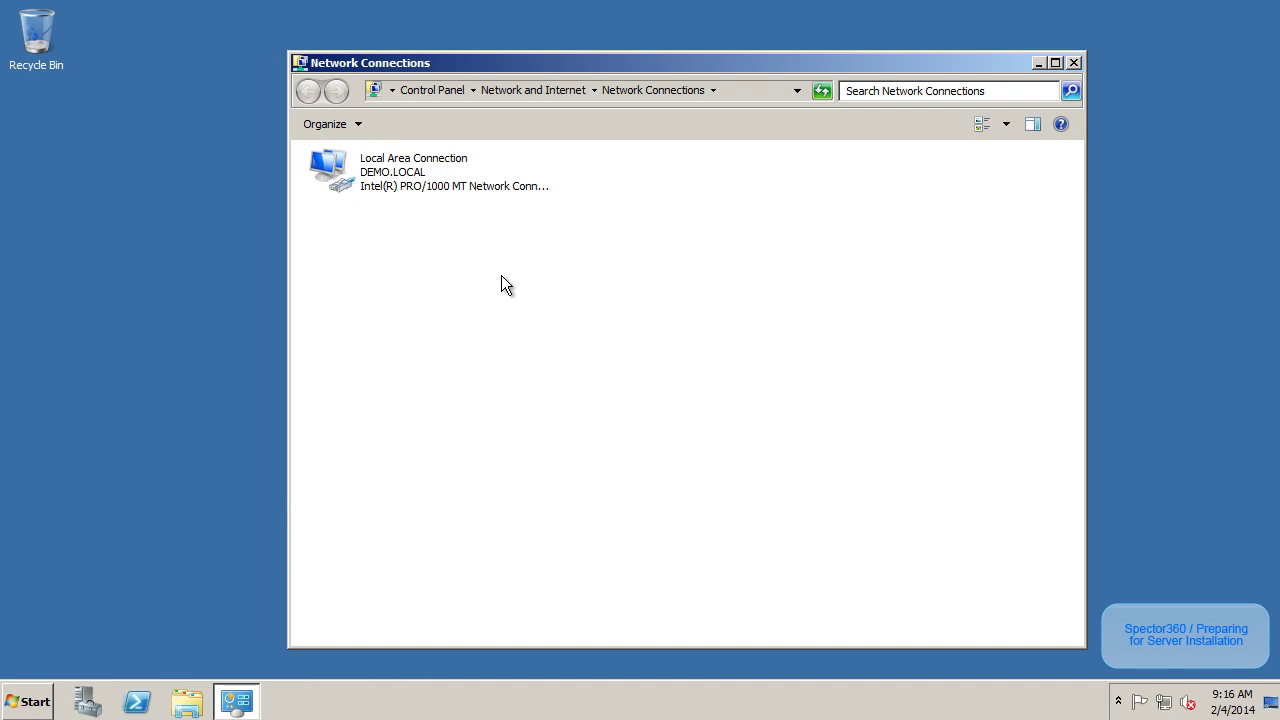
- Open the Internet Protocol Version 4 properties of Local Area Connection to check for a static IP address, and tick STEP 4 on the checklist
{"action": "right_click", "coordinate": [416, 180]}
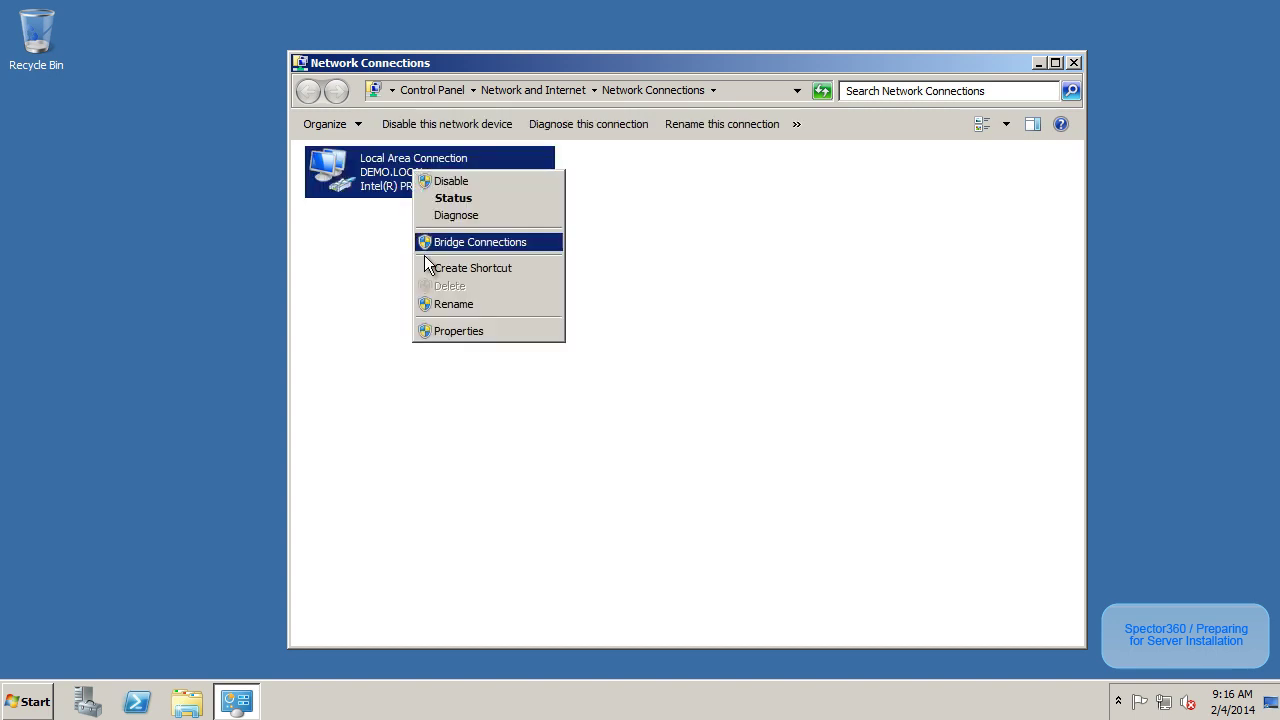
{"action": "left_click", "coordinate": [446, 330]}
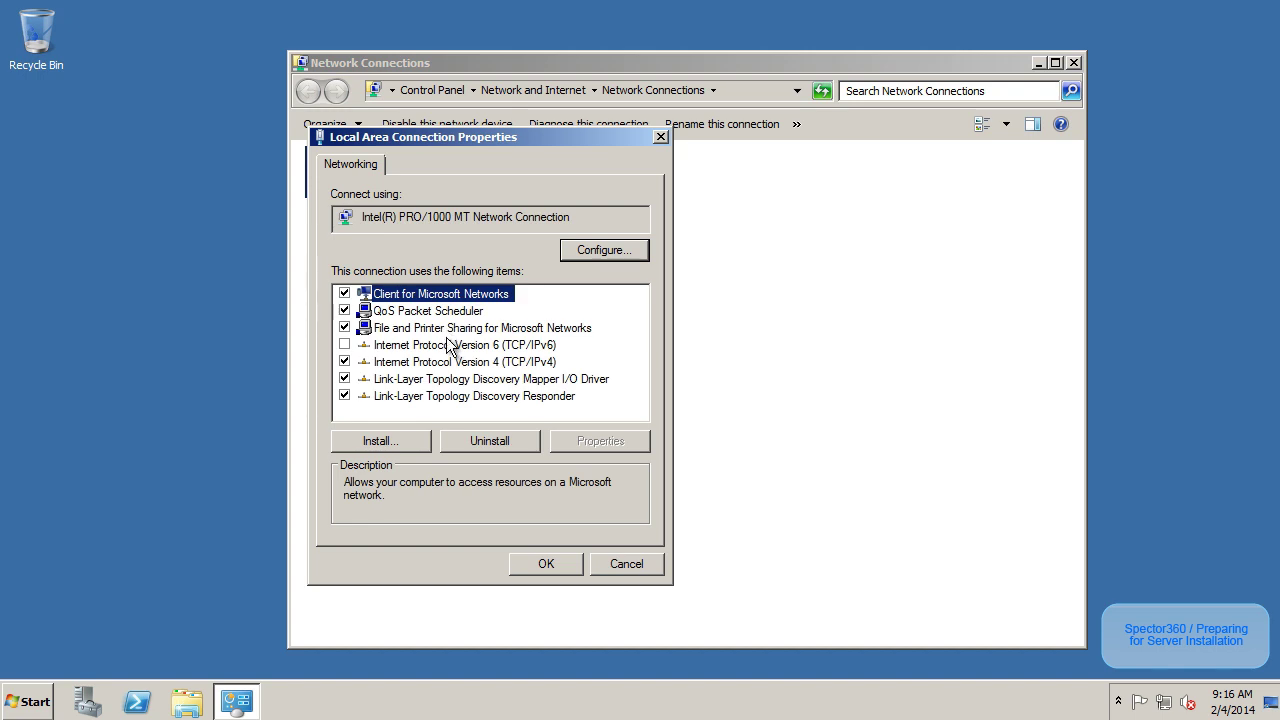
{"action": "left_click", "coordinate": [447, 364]}
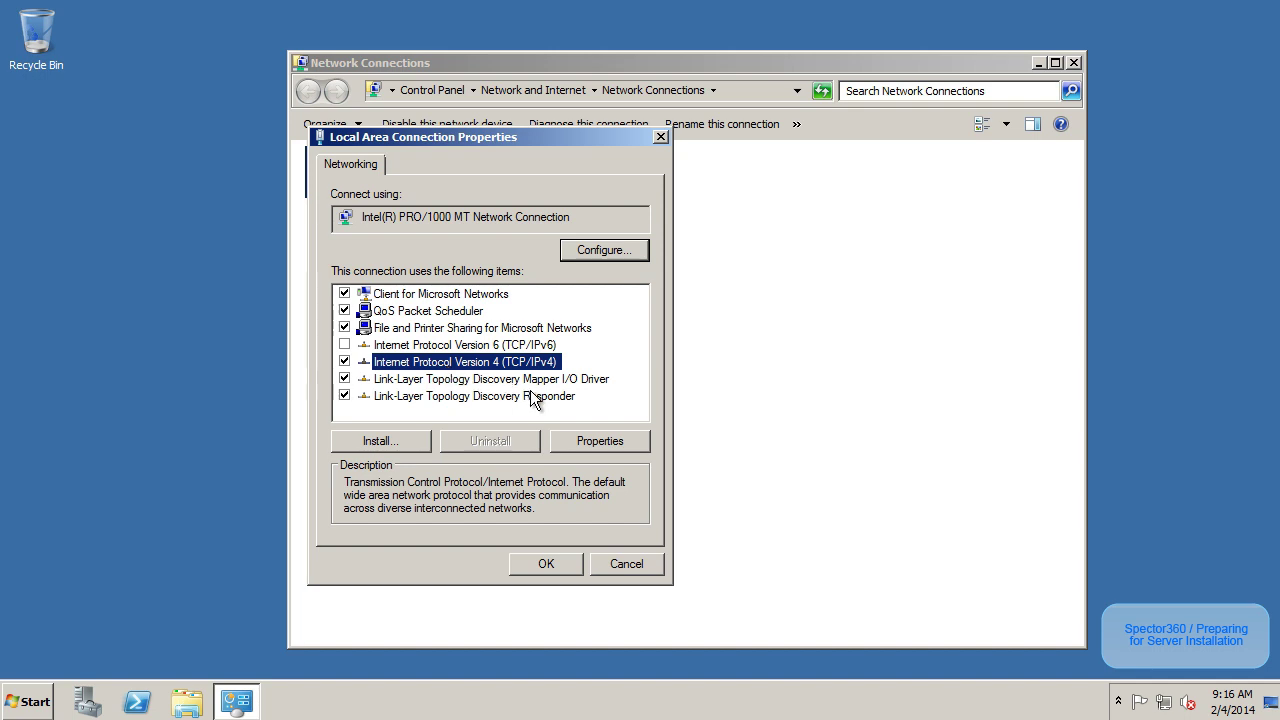
{"action": "left_click", "coordinate": [600, 445]}
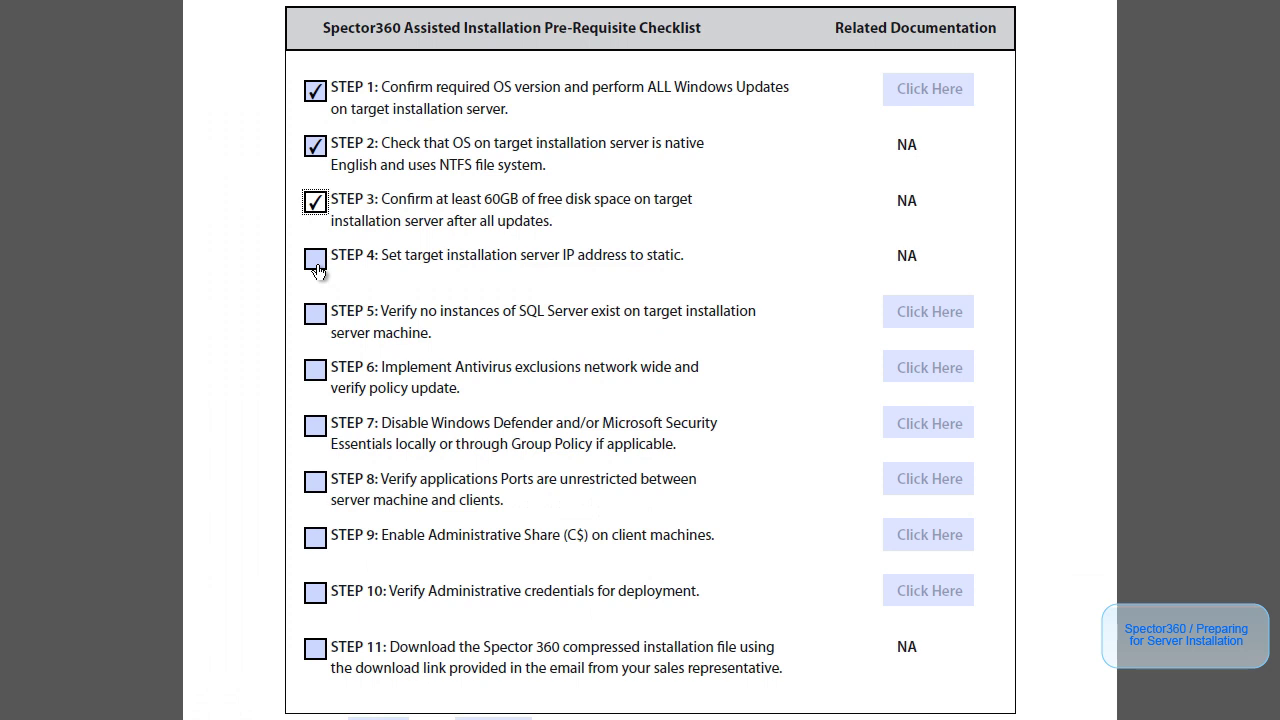
{"action": "left_click", "coordinate": [315, 262]}
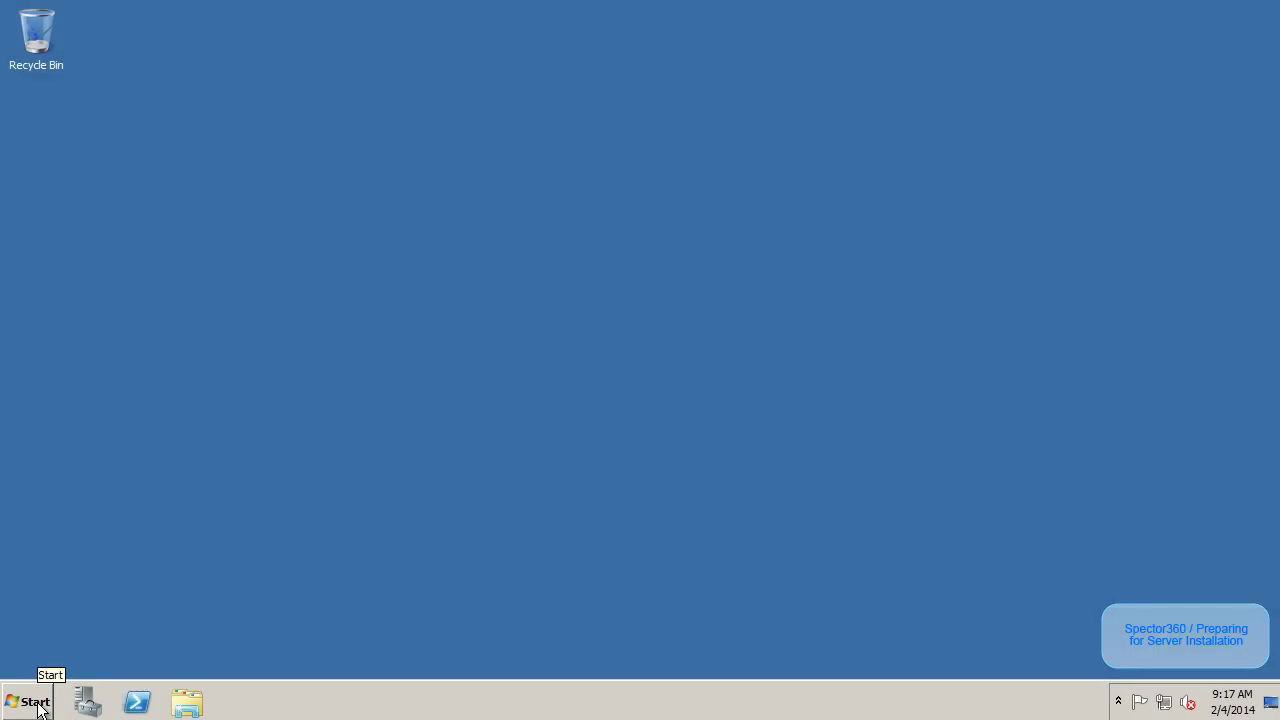
- Run services.msc, widen the Name column and look through the services list for SQL Server instances
{"action": "left_click", "coordinate": [38, 703]}
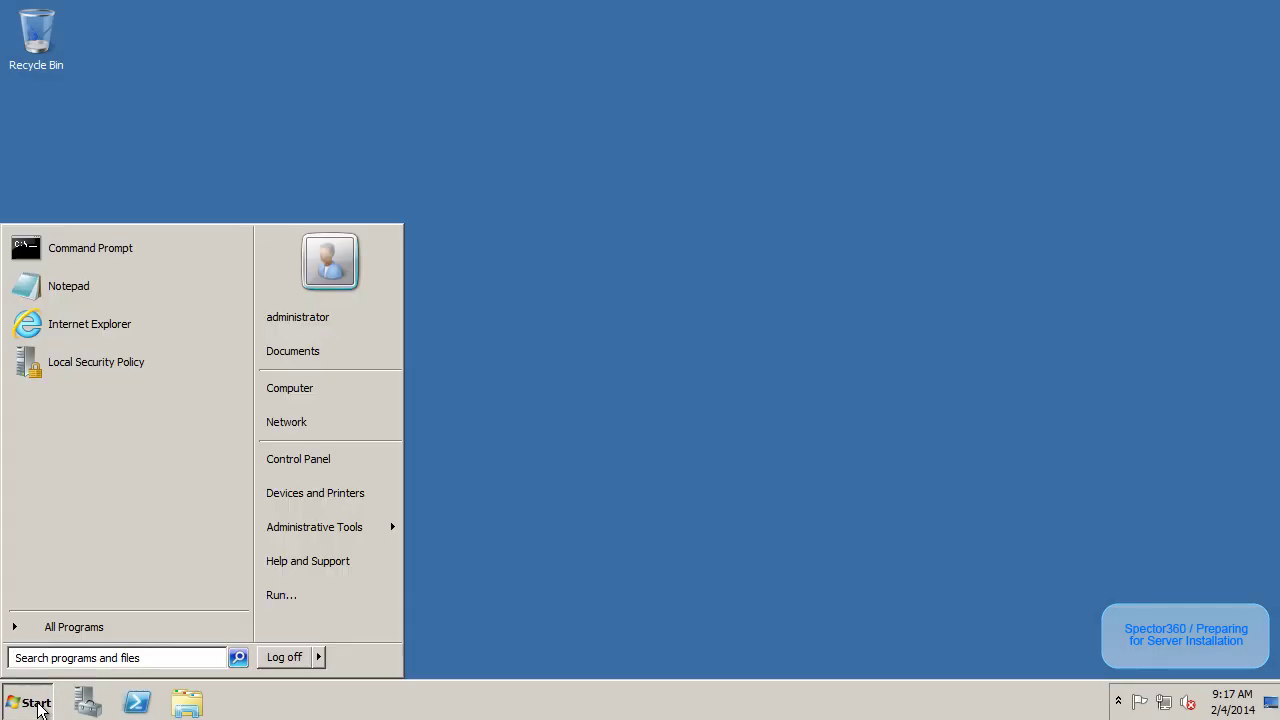
{"action": "left_click", "coordinate": [279, 598]}
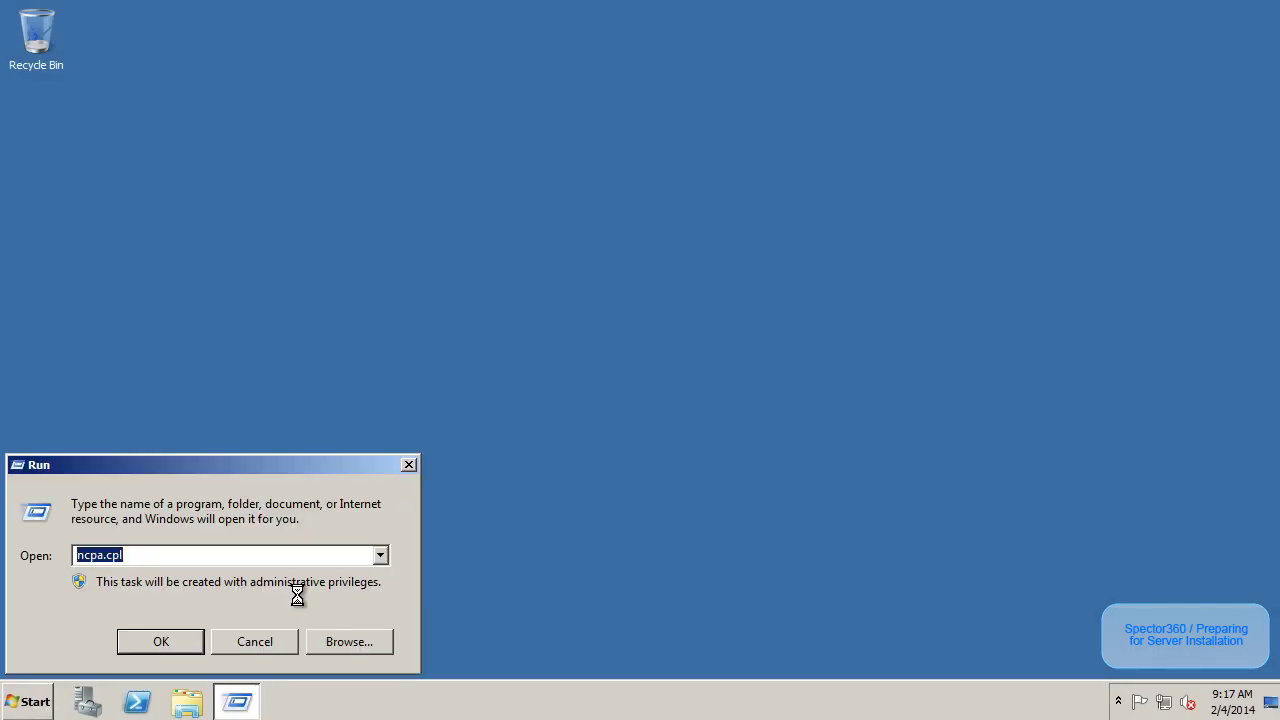
{"action": "type", "text": "ser"}
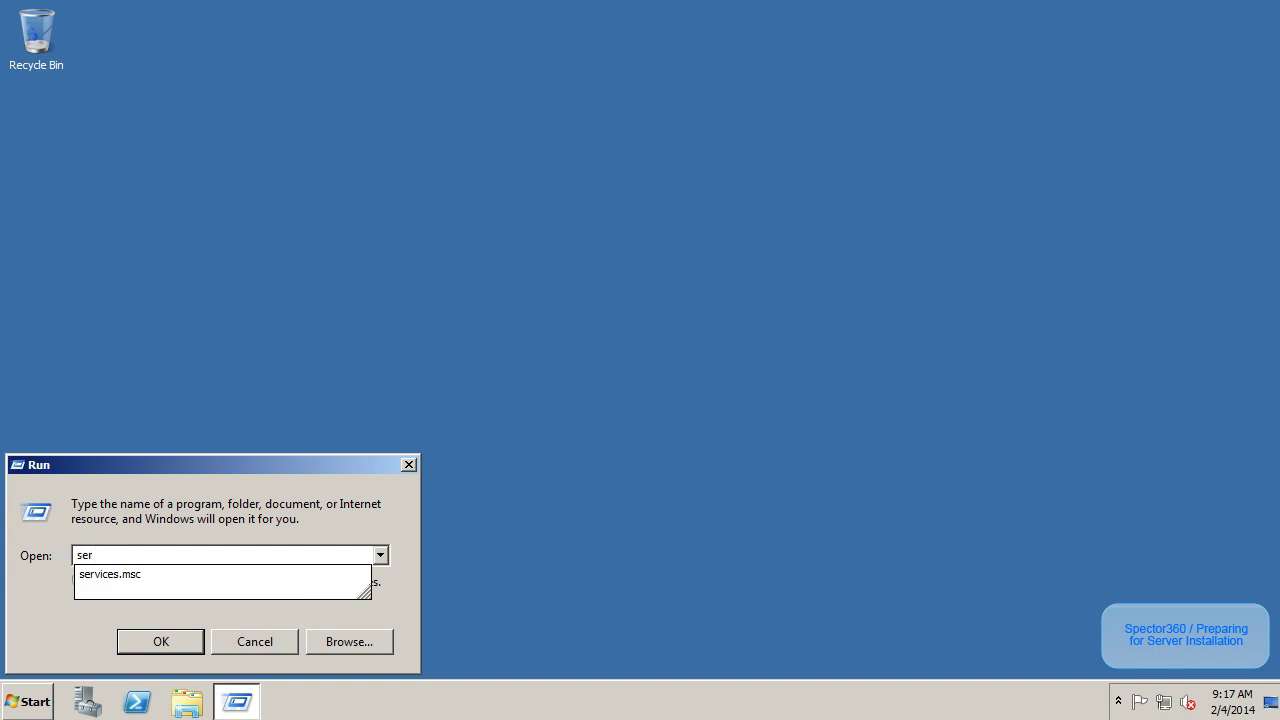
{"action": "left_click", "coordinate": [271, 580]}
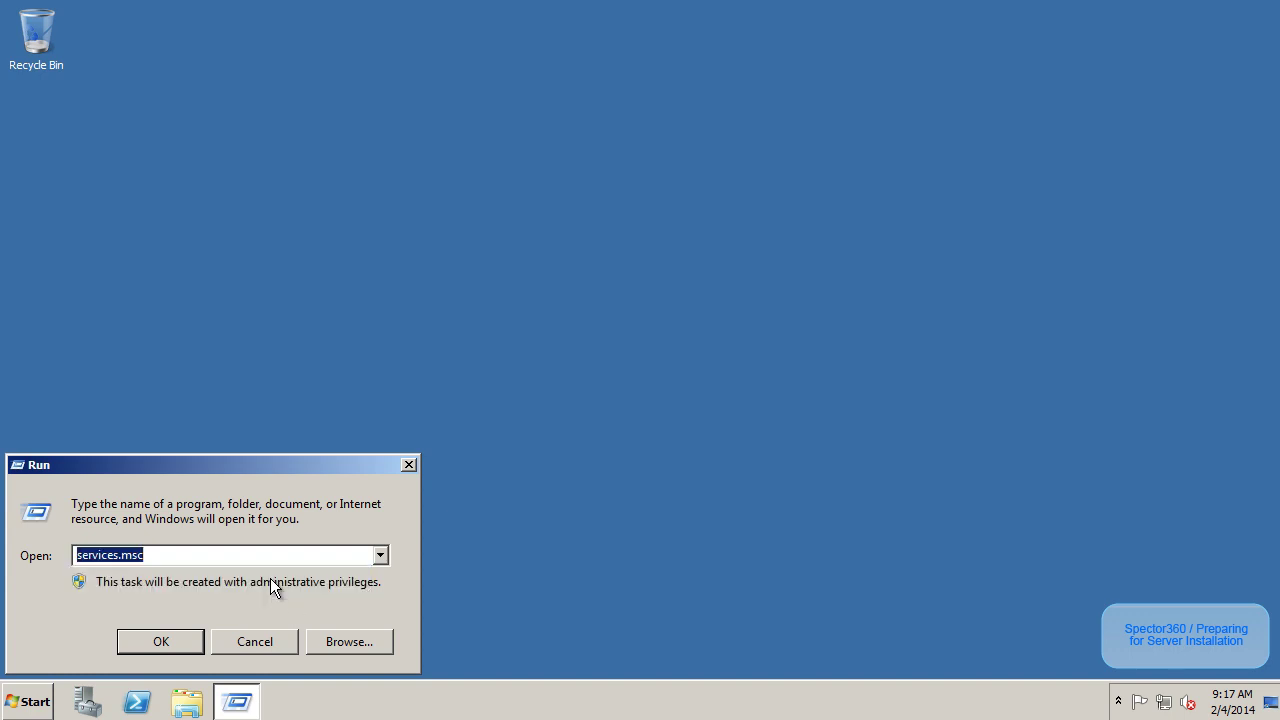
{"action": "left_click", "coordinate": [169, 644]}
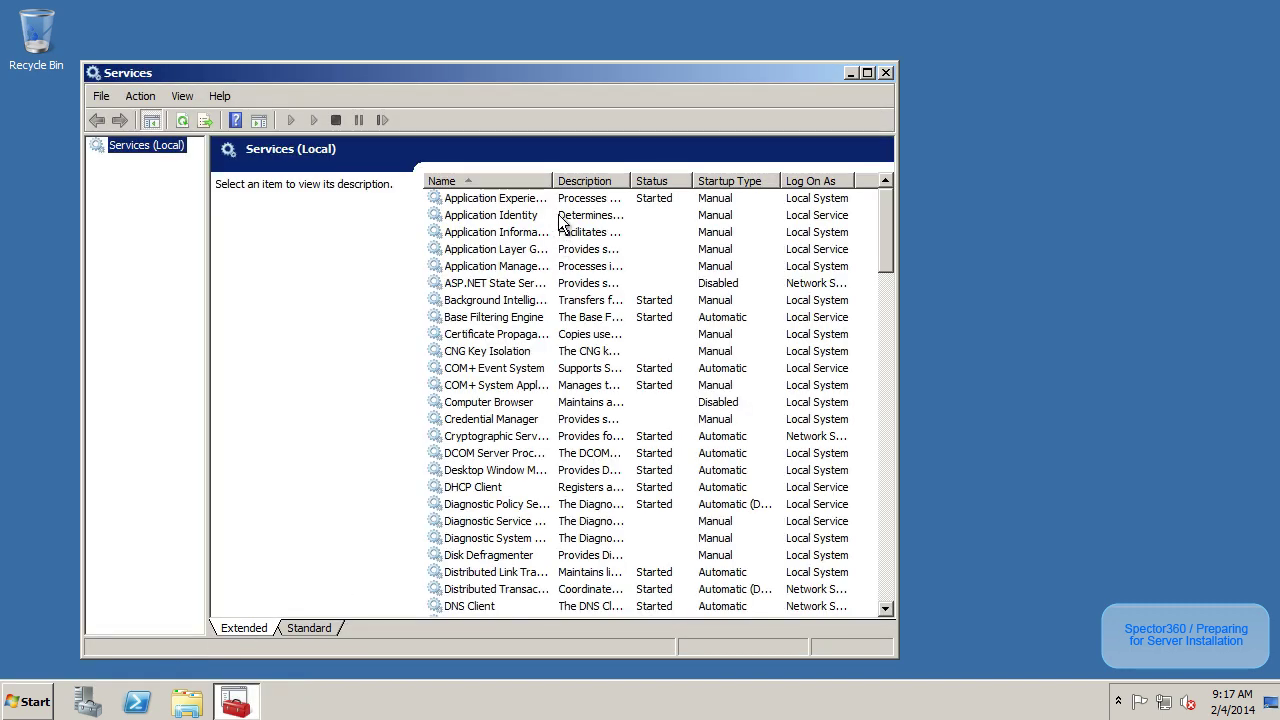
{"action": "left_click_drag", "start_coordinate": [554, 183], "coordinate": [712, 183]}
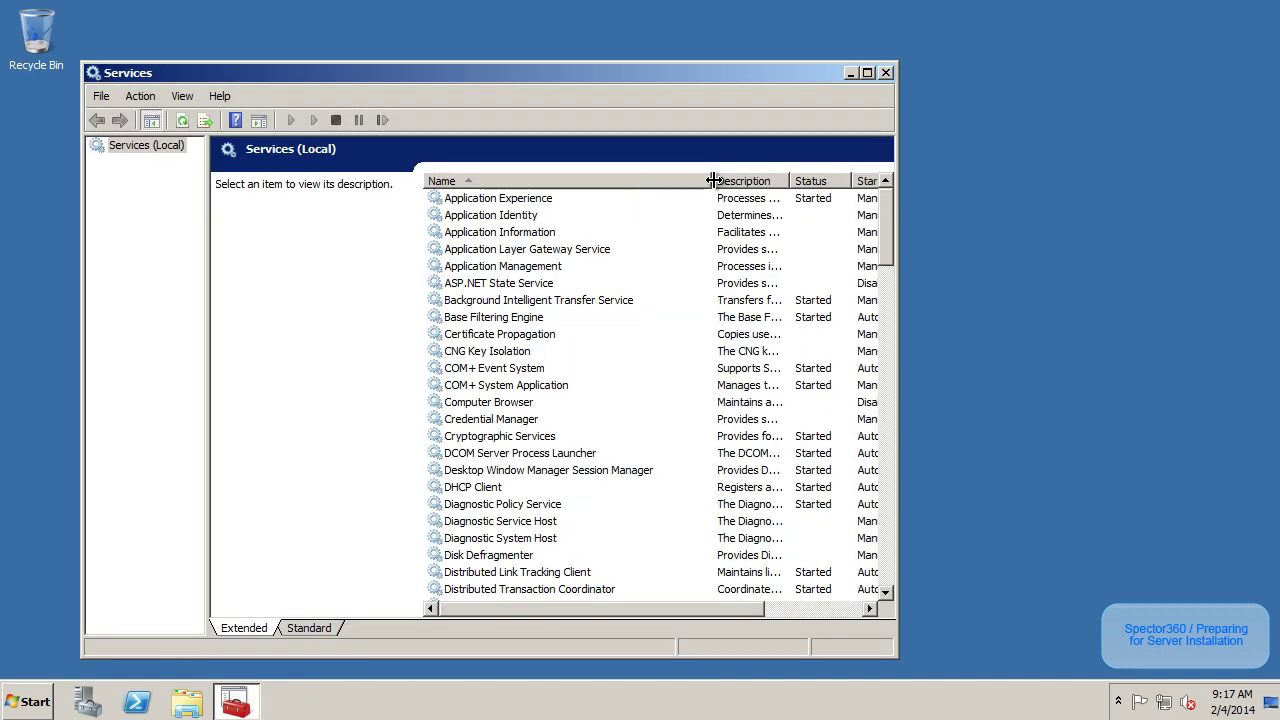
{"action": "left_click_drag", "start_coordinate": [883, 213], "coordinate": [885, 323]}
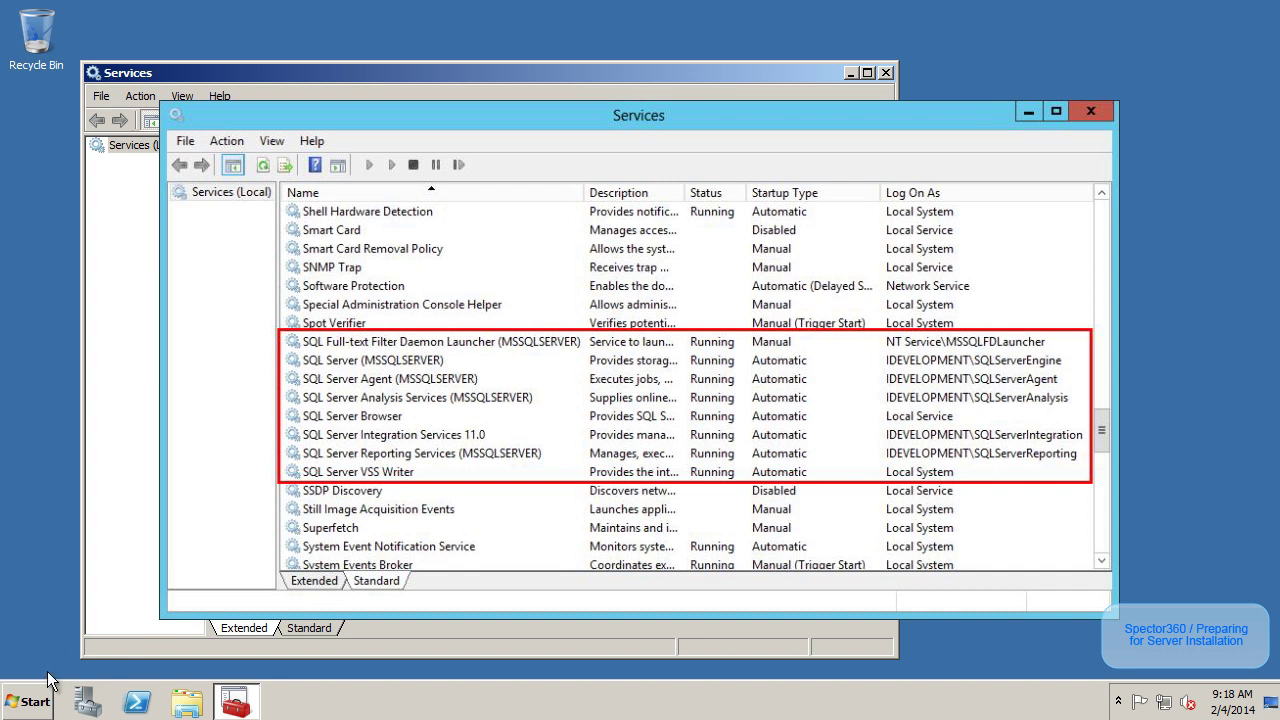
- Open the list of installed programs in Control Panel to check for SQL Server
{"action": "left_click", "coordinate": [30, 704]}
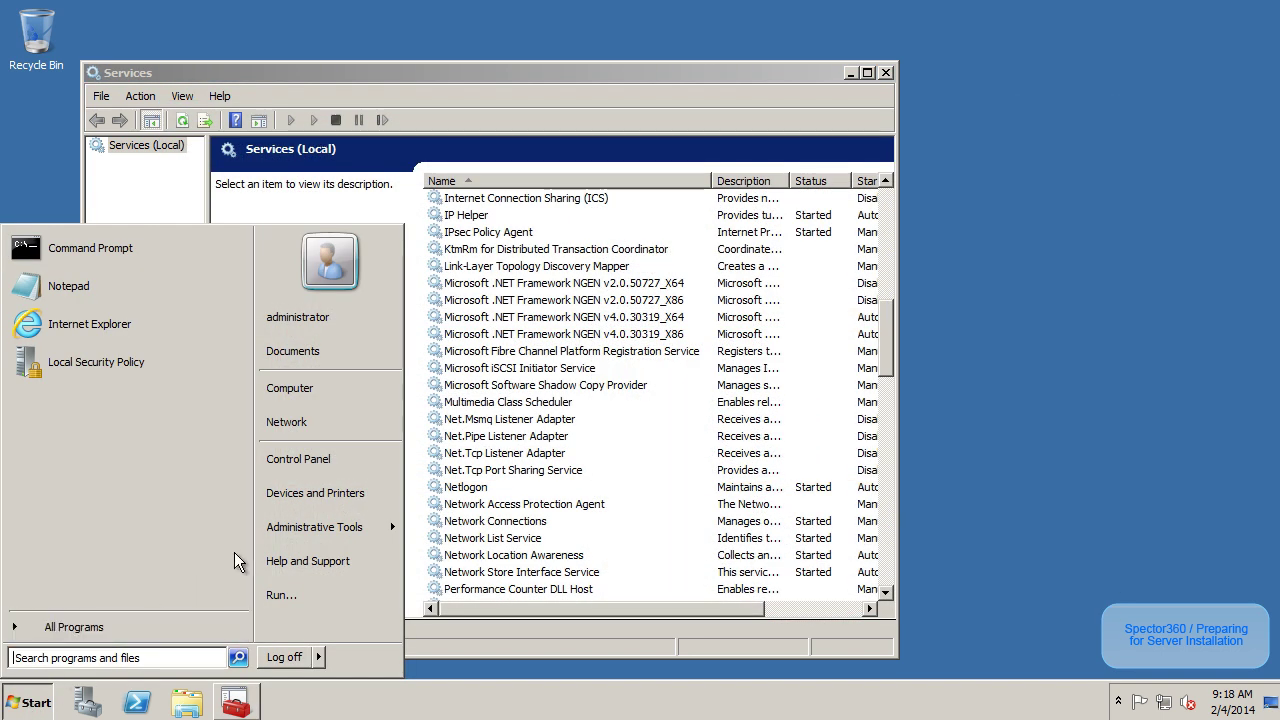
{"action": "left_click", "coordinate": [307, 460]}
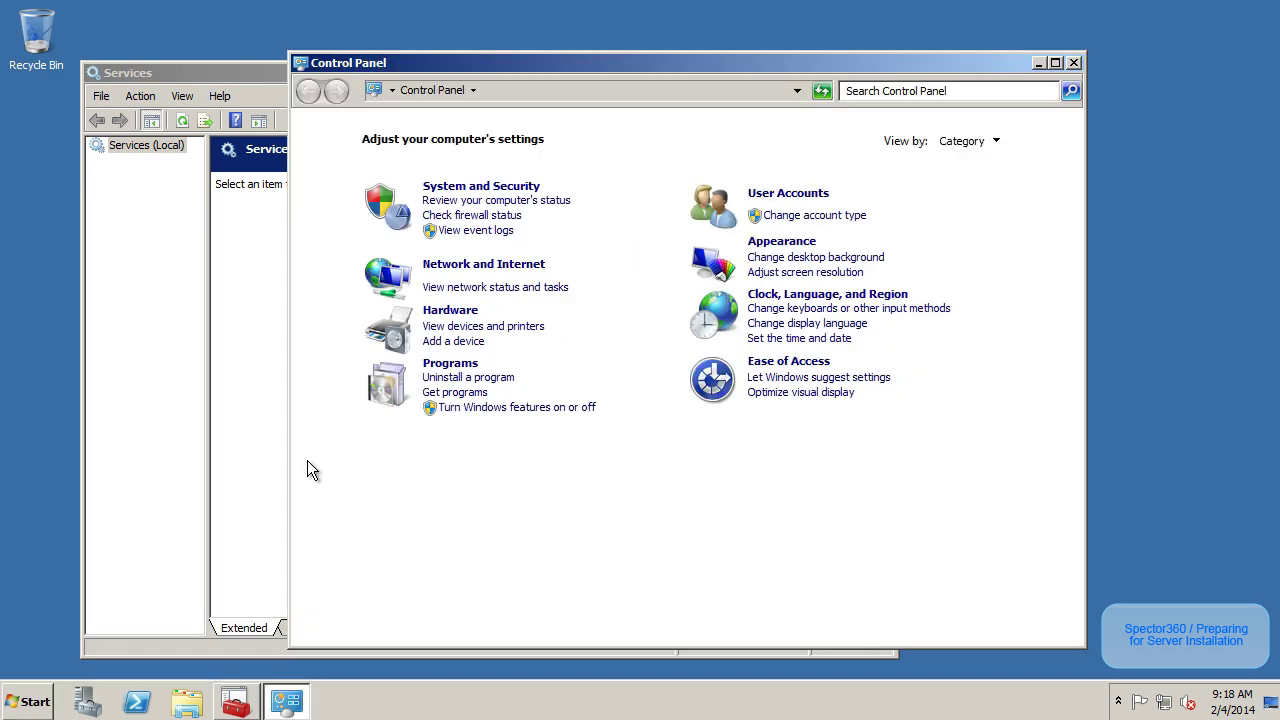
{"action": "left_click", "coordinate": [451, 366]}
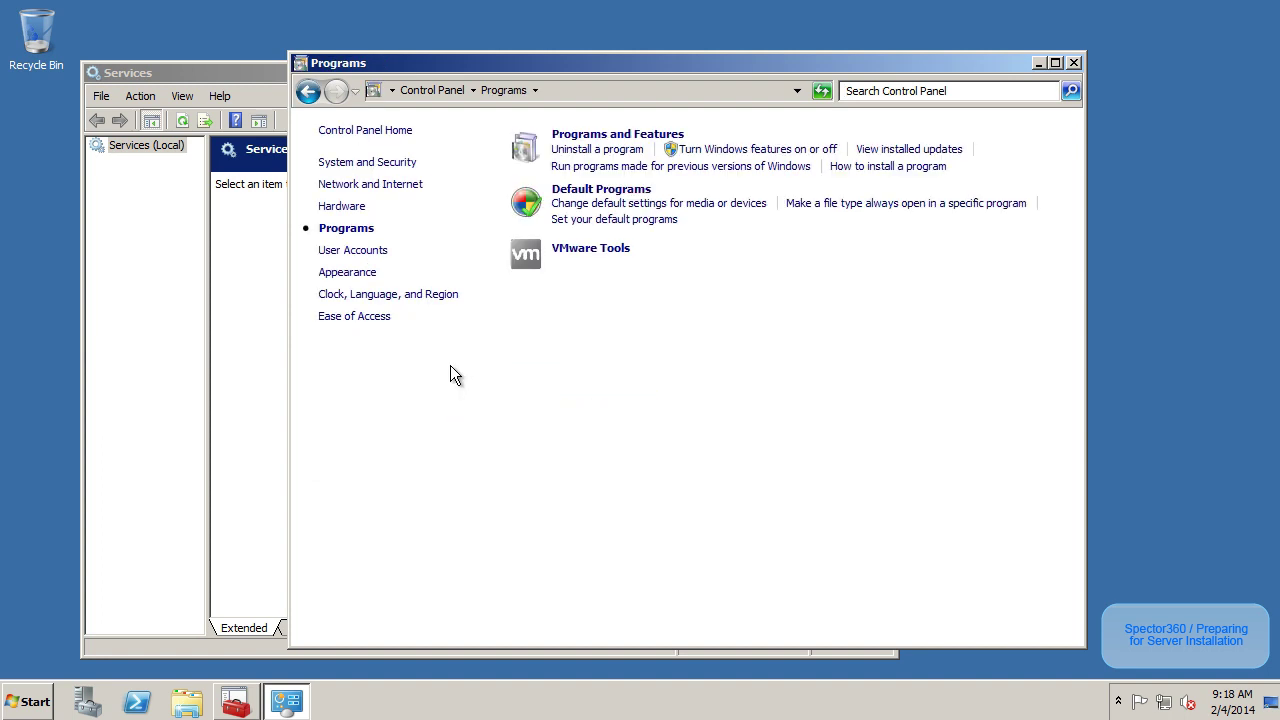
{"action": "left_click", "coordinate": [617, 150]}
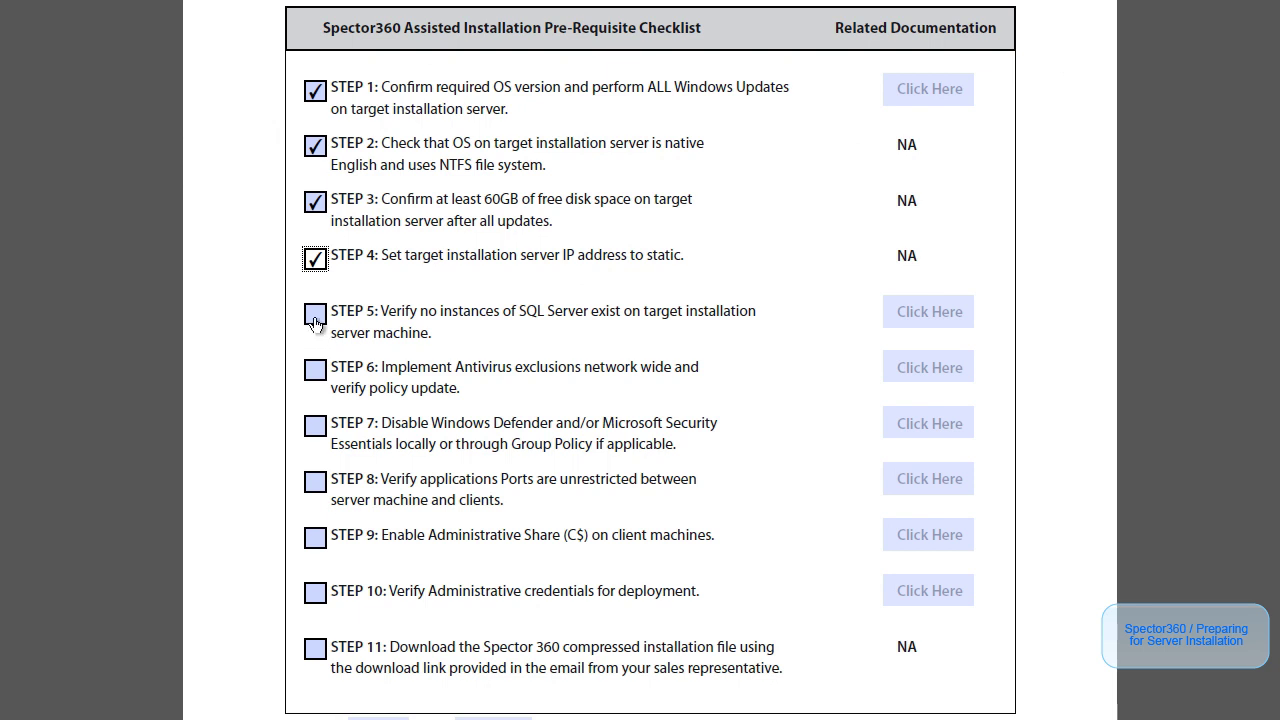
- Tick STEP 5 on the checklist, and turn off real-time protection in Microsoft Security Essentials, saving the change
{"action": "left_click", "coordinate": [314, 318]}
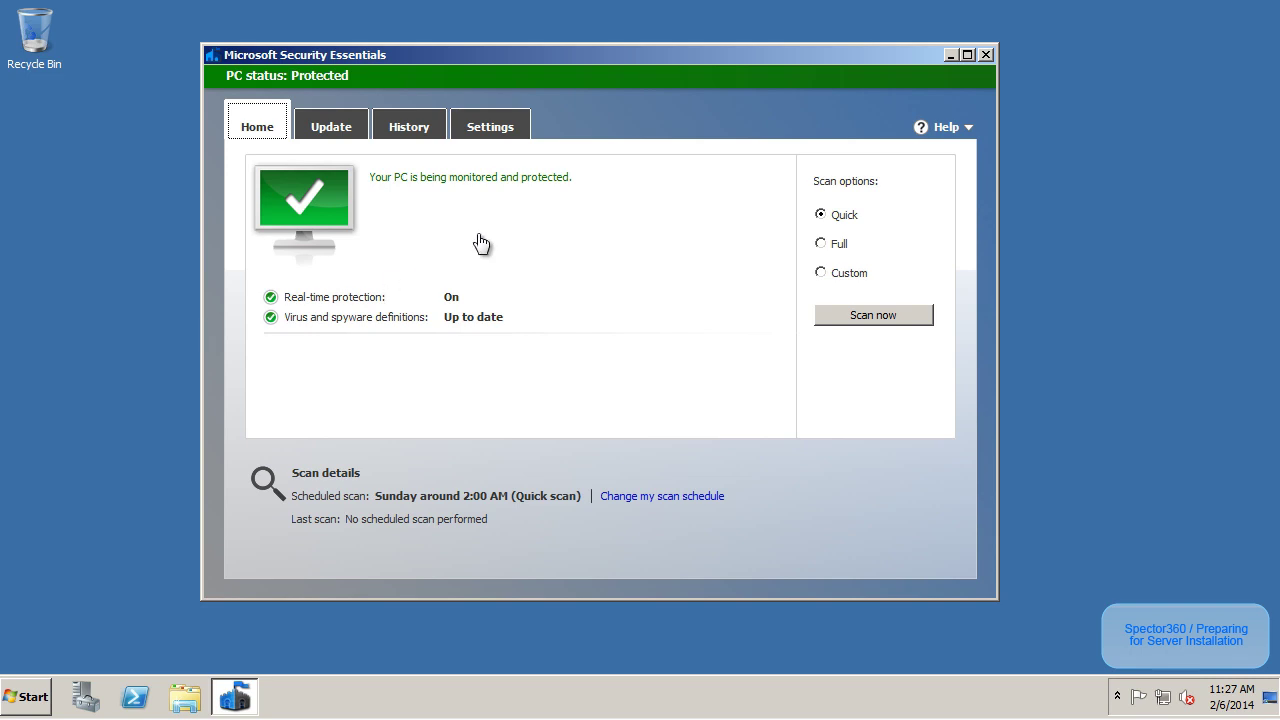
{"action": "left_click", "coordinate": [489, 128]}
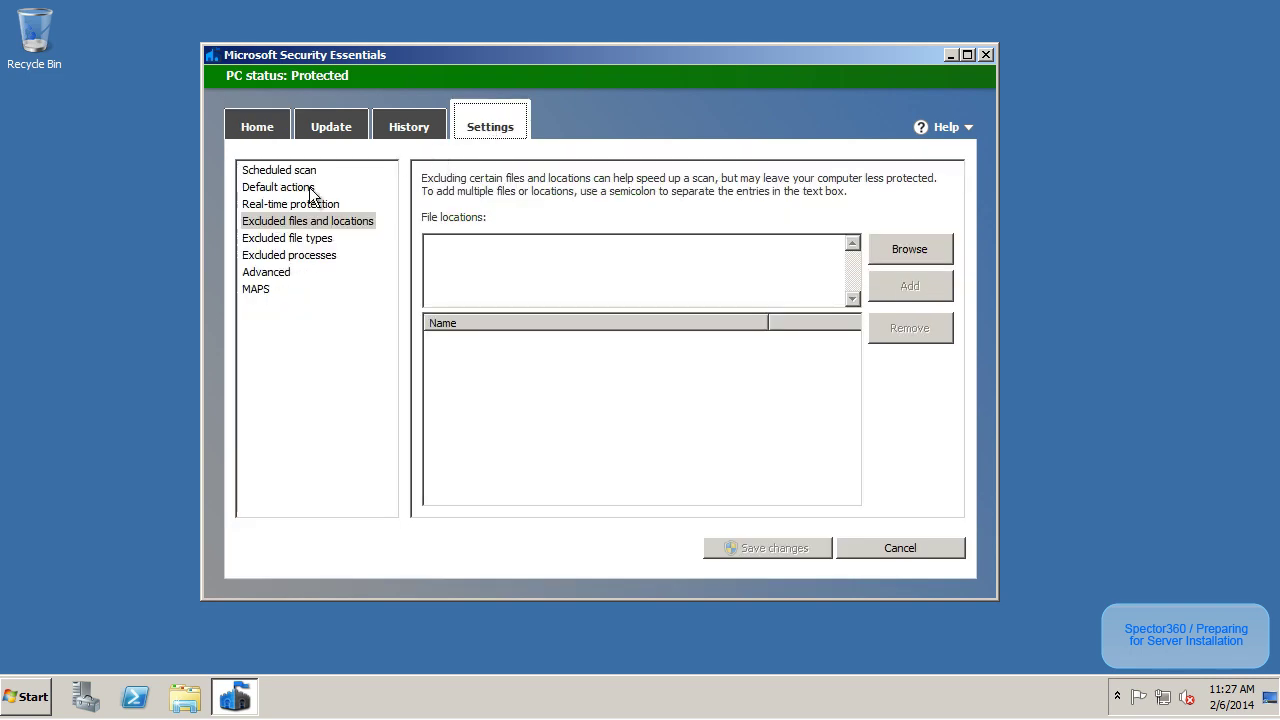
{"action": "left_click", "coordinate": [295, 225]}
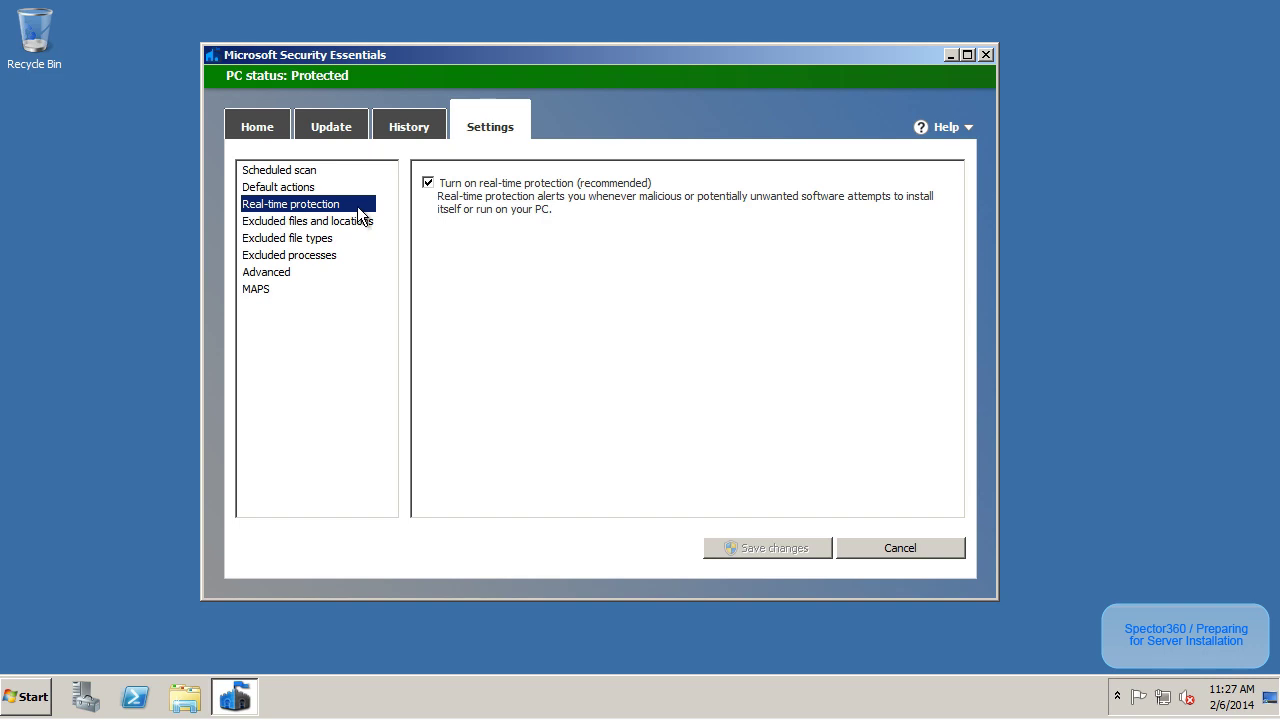
{"action": "left_click", "coordinate": [428, 183]}
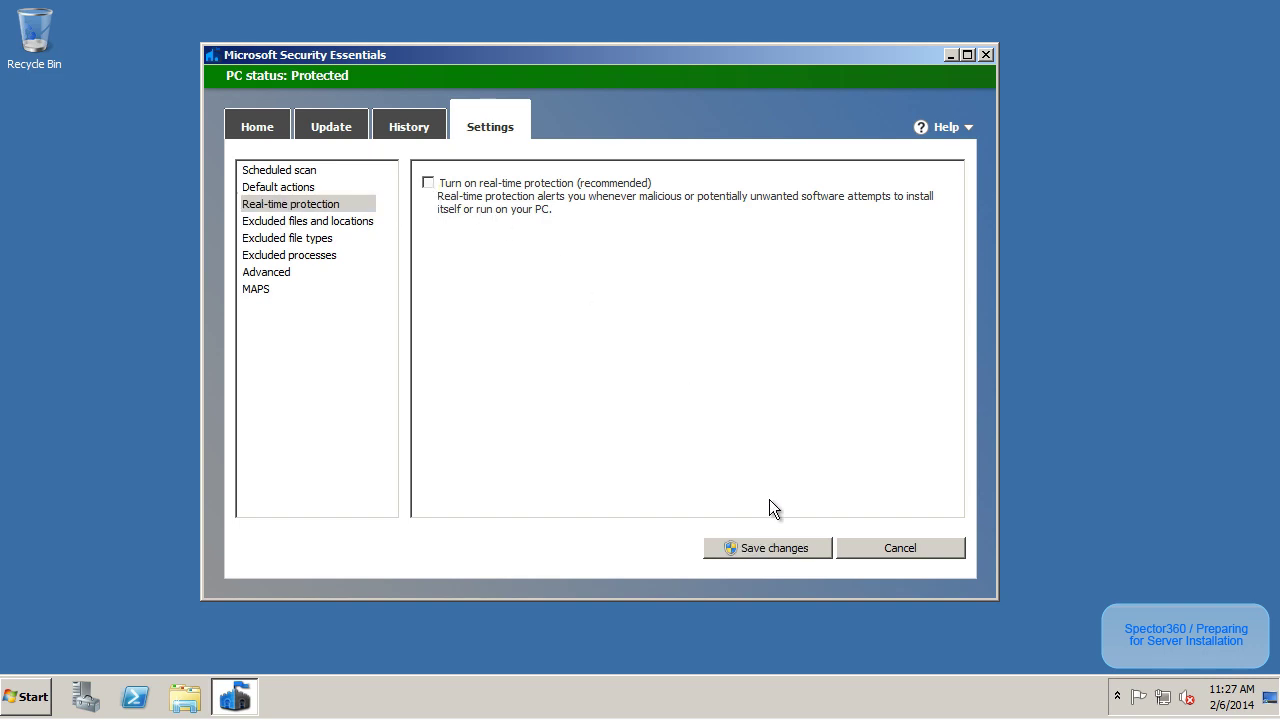
{"action": "left_click", "coordinate": [786, 548]}
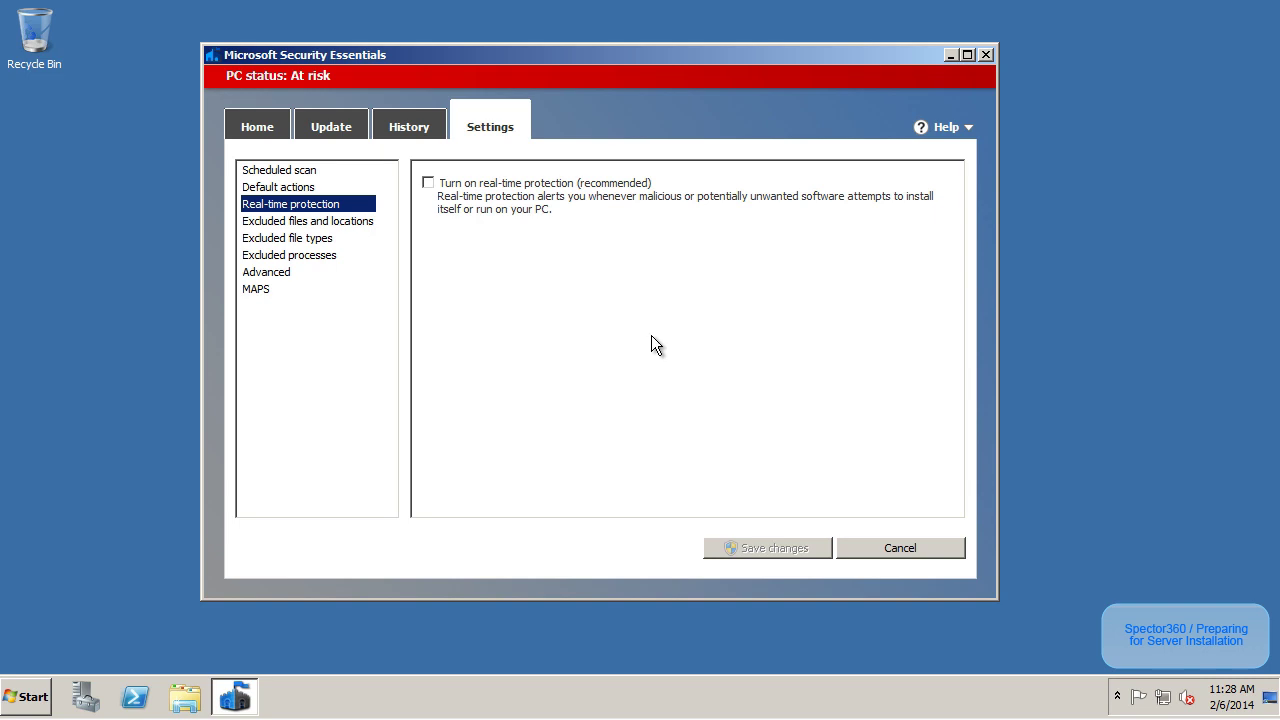
- Add the semicolon-separated Spector360 files in C:\Windows\SysWOW64, C:\Program Files (x86)\SpectorSoft\* and C:\Spector360Data\* to the excluded files and locations, and save
{"action": "left_click", "coordinate": [300, 221]}
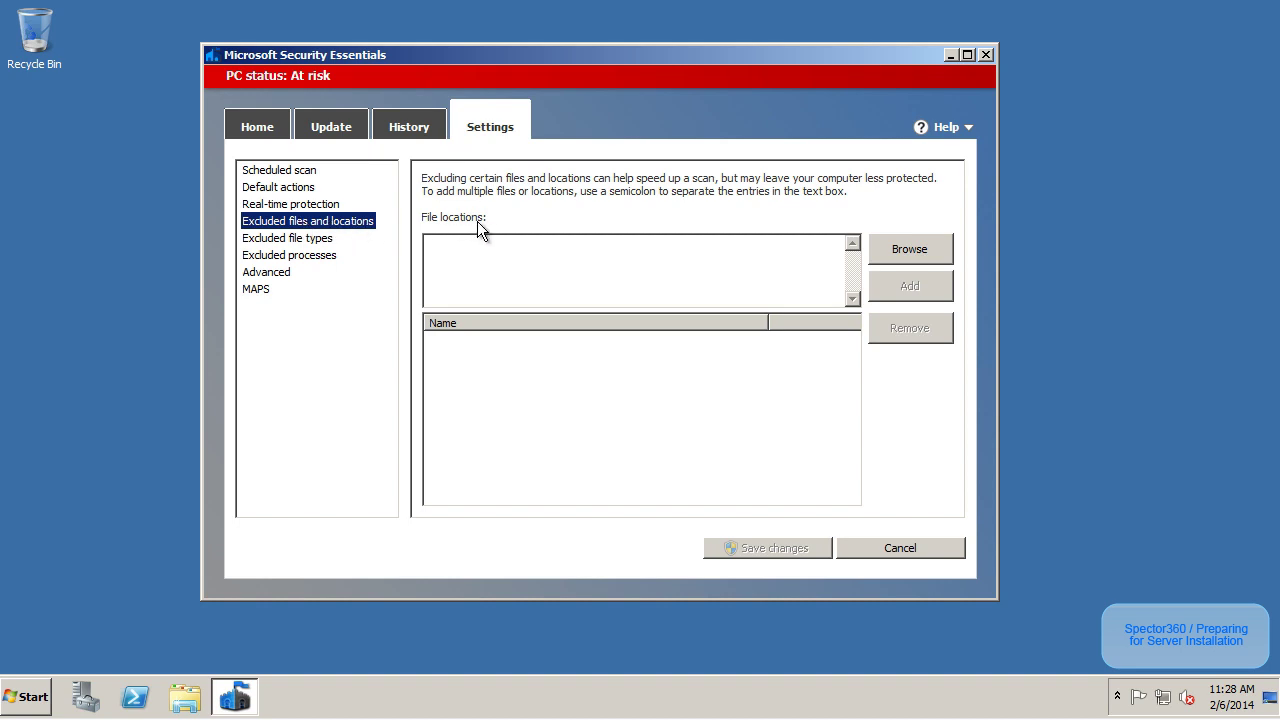
{"action": "left_click", "coordinate": [461, 252]}
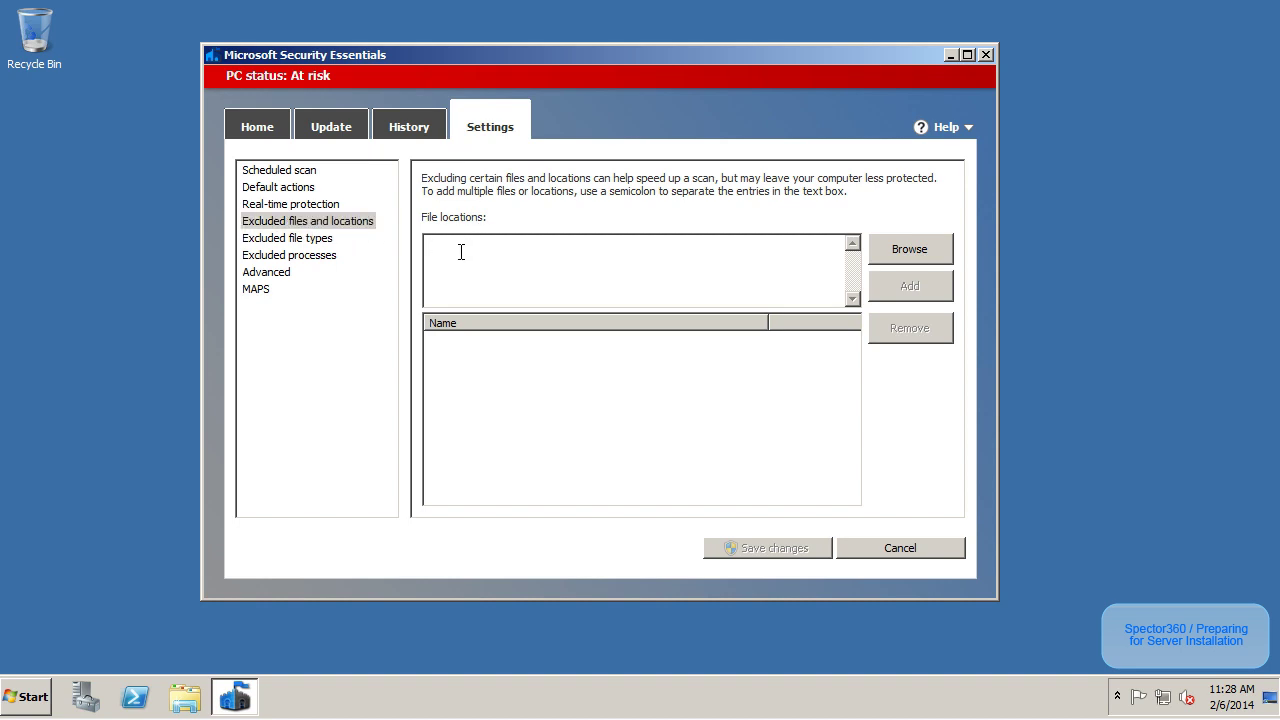
{"action": "type", "text": "C:\\Windows\\SysWOW64\\SPWebFilterSvr.log  C:\\Program Files (x86)\\SpectorSoft\\*  C:\\Spector360Data\\*"}
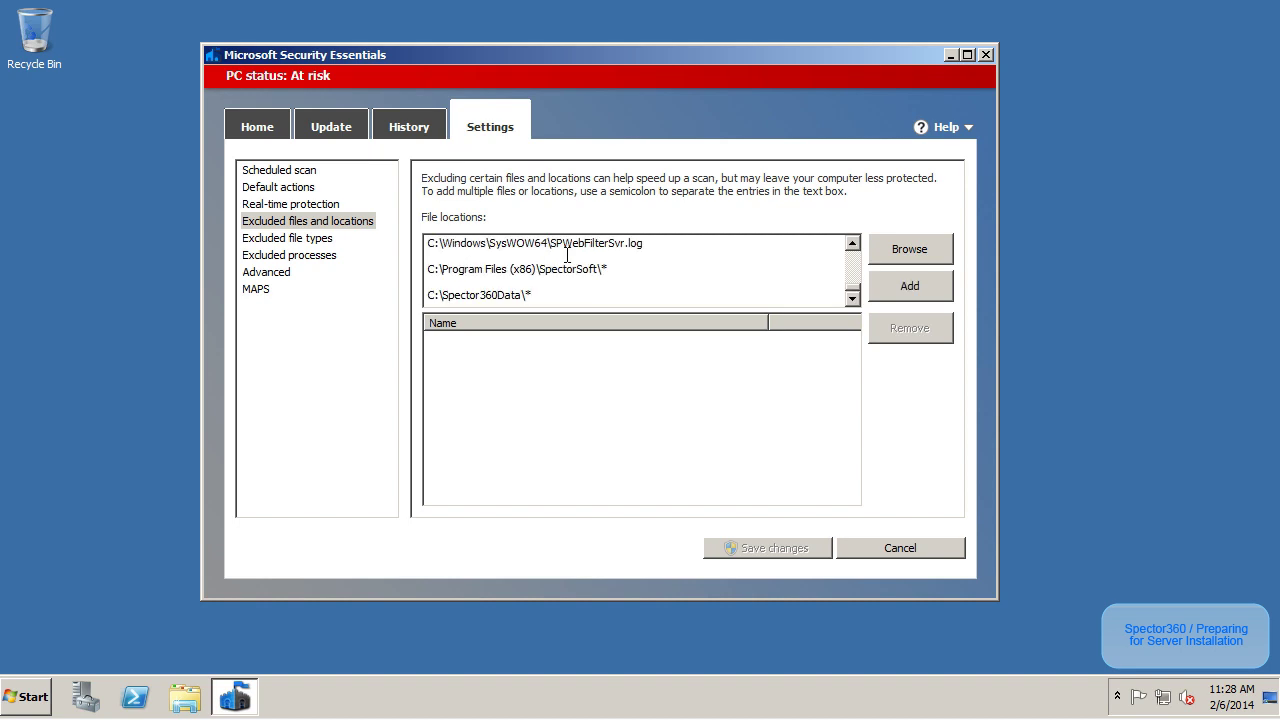
{"action": "scroll", "coordinate": [857, 288], "scroll_direction": "up", "scroll_amount": 1}
{"action": "left_click_drag", "start_coordinate": [857, 288], "coordinate": [856, 250]}
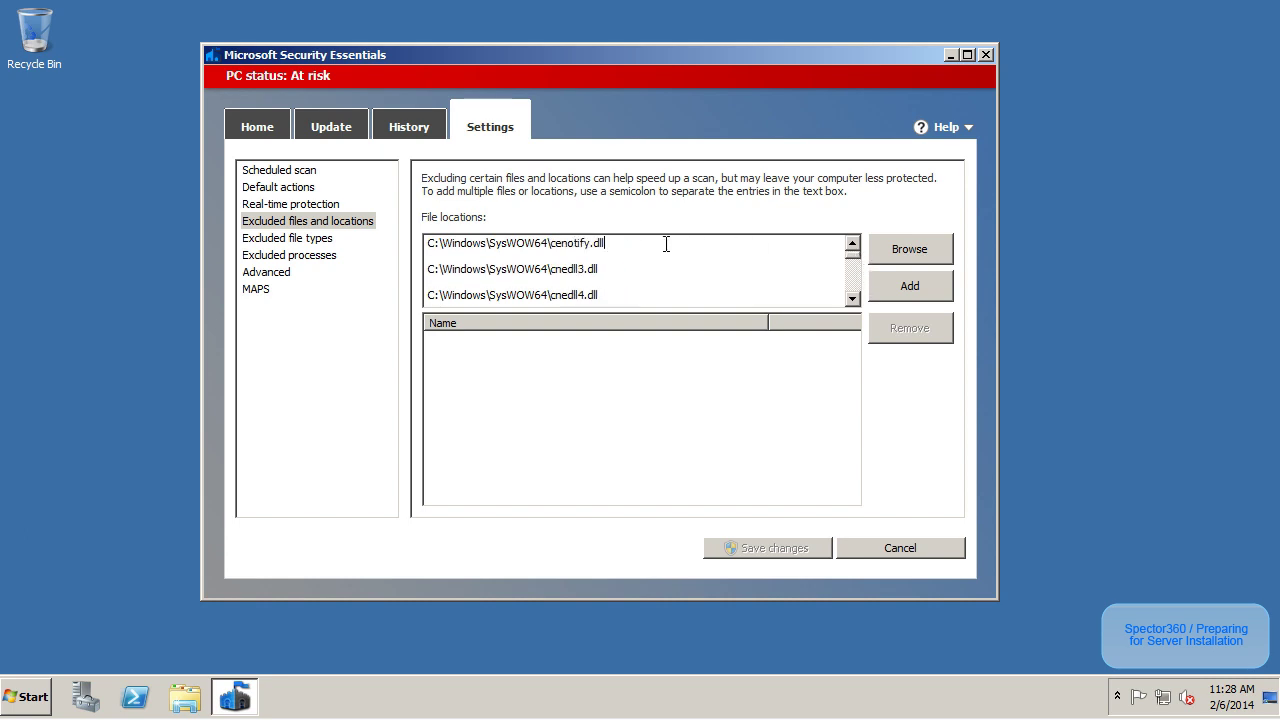
{"action": "key", "text": "ctrl+End"}
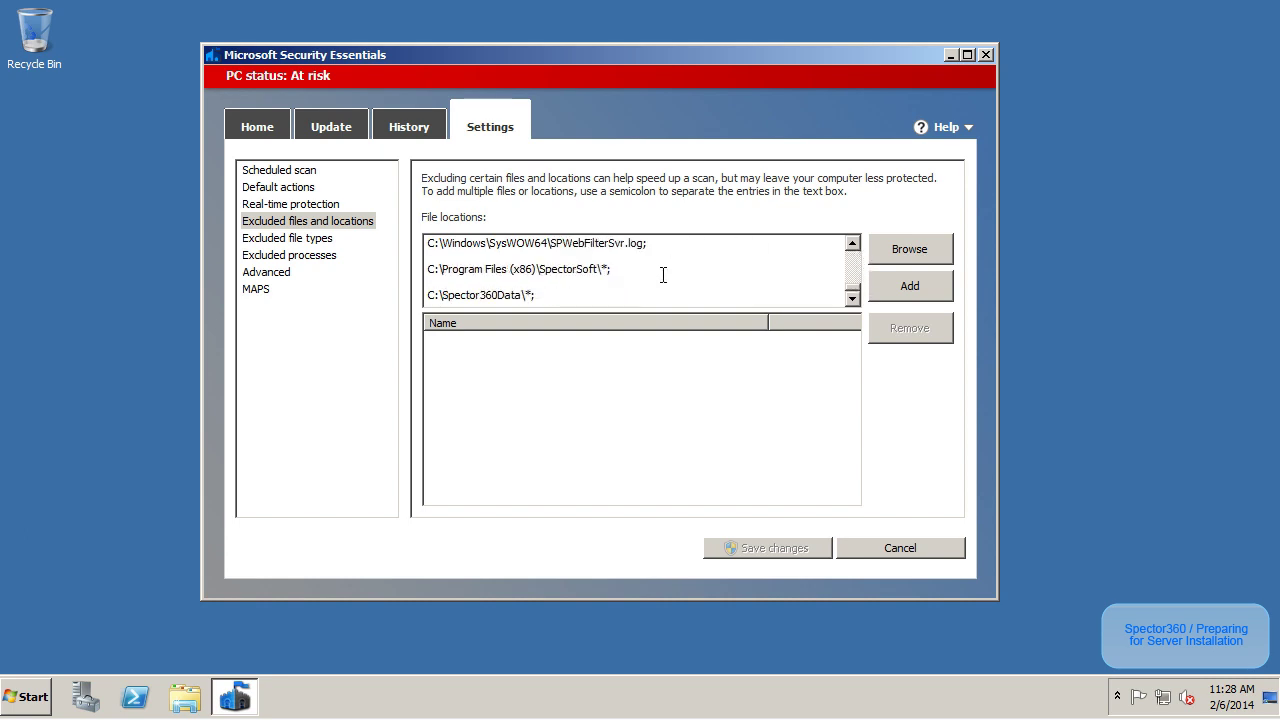
{"action": "left_click", "coordinate": [906, 289]}
{"action": "left_click_drag", "start_coordinate": [856, 430], "coordinate": [857, 410]}
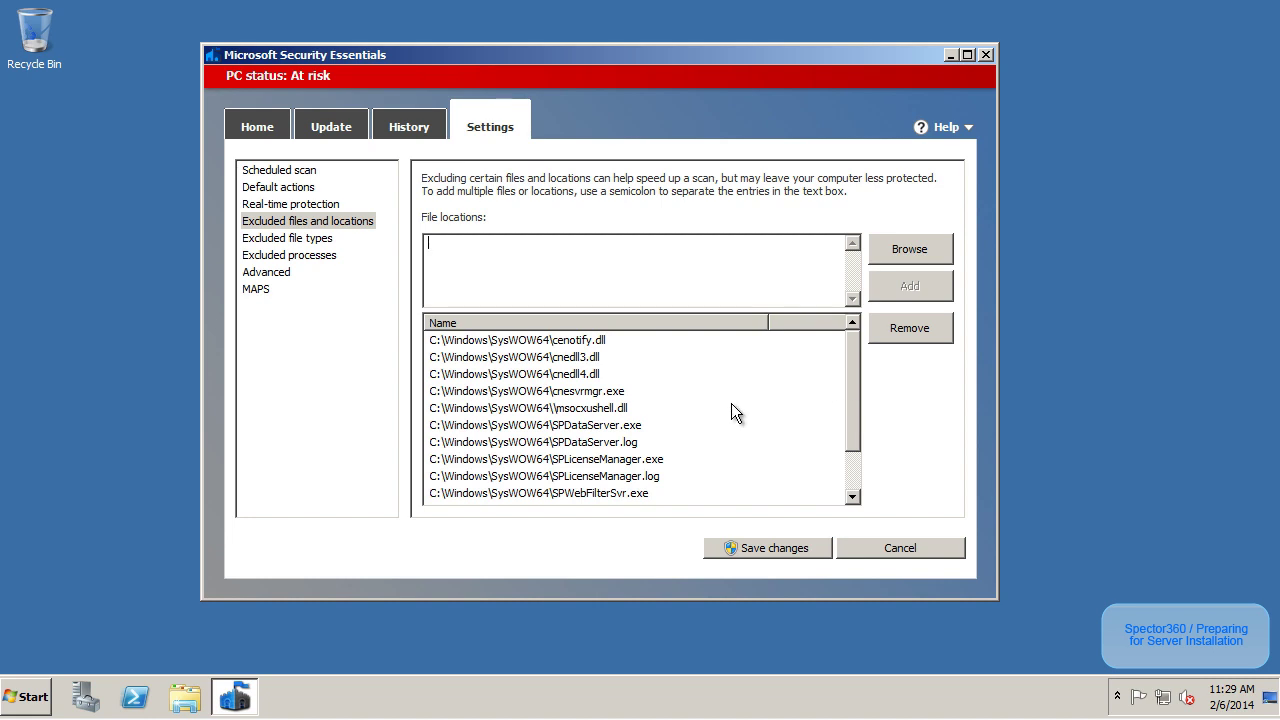
{"action": "left_click", "coordinate": [764, 548]}
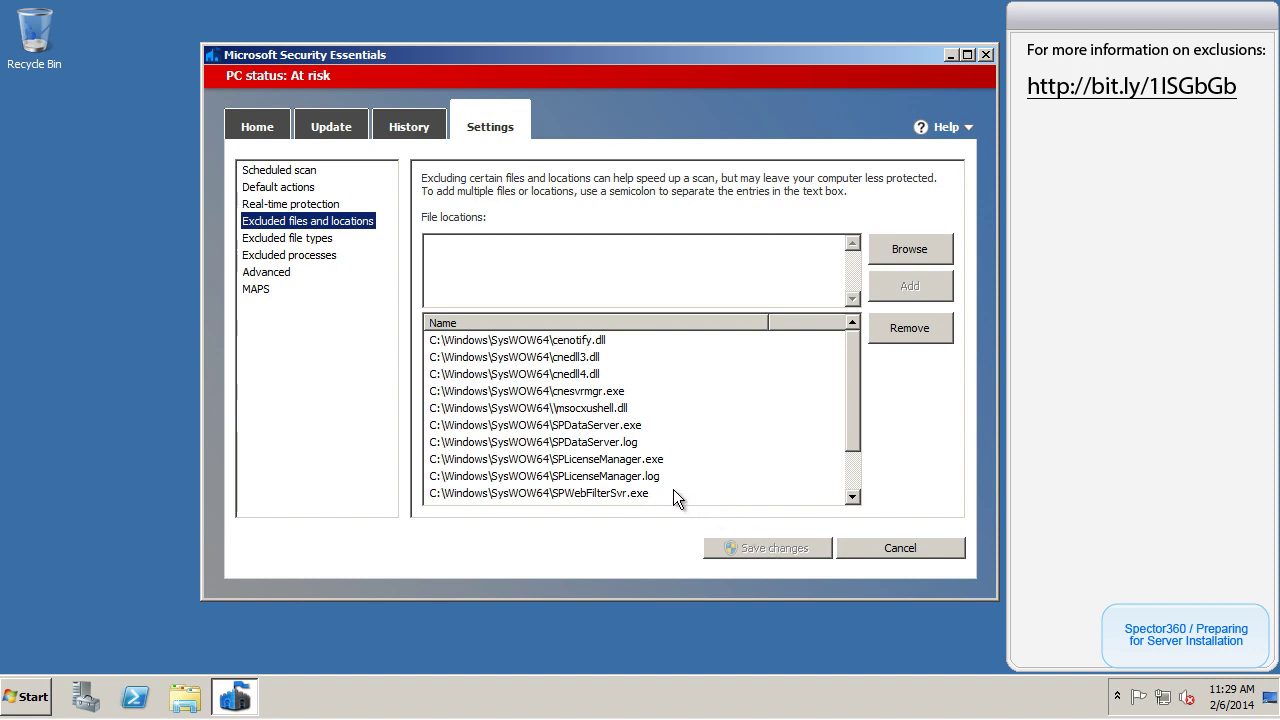
- Turn real-time protection back on in Microsoft Security Essentials and save the change
{"action": "left_click", "coordinate": [310, 203]}
{"action": "left_click", "coordinate": [429, 184]}
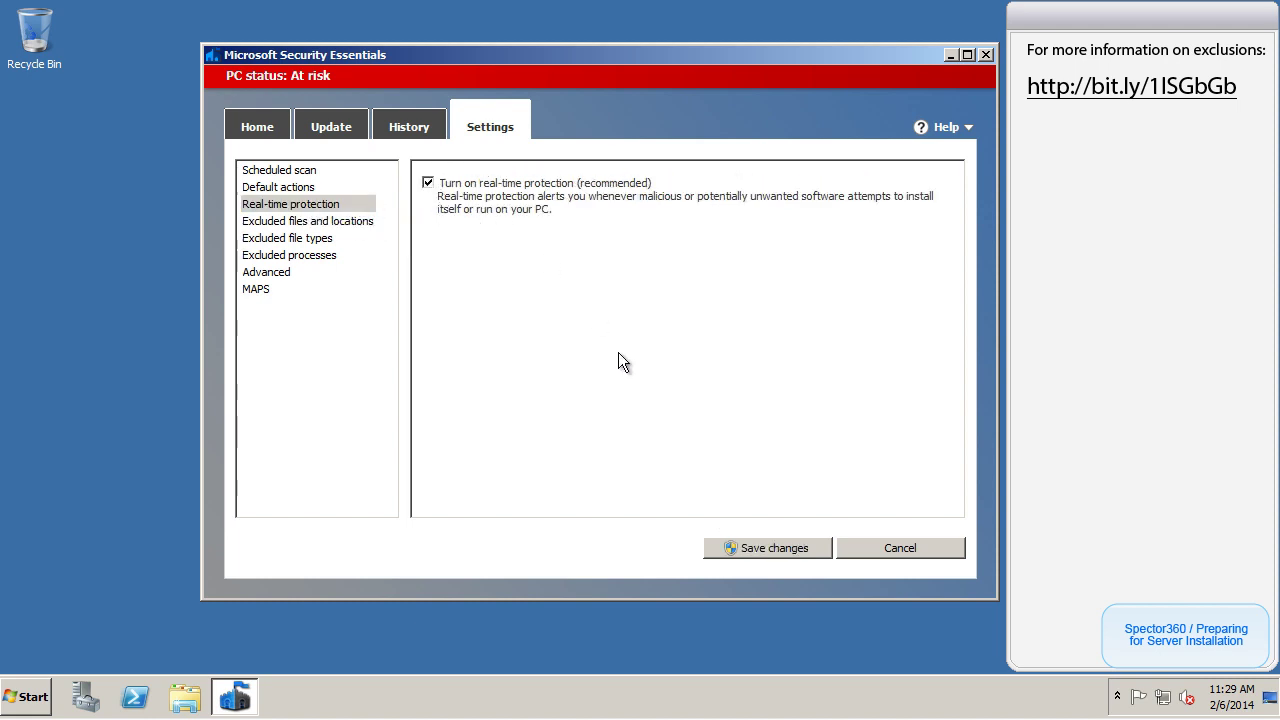
{"action": "left_click", "coordinate": [745, 547]}
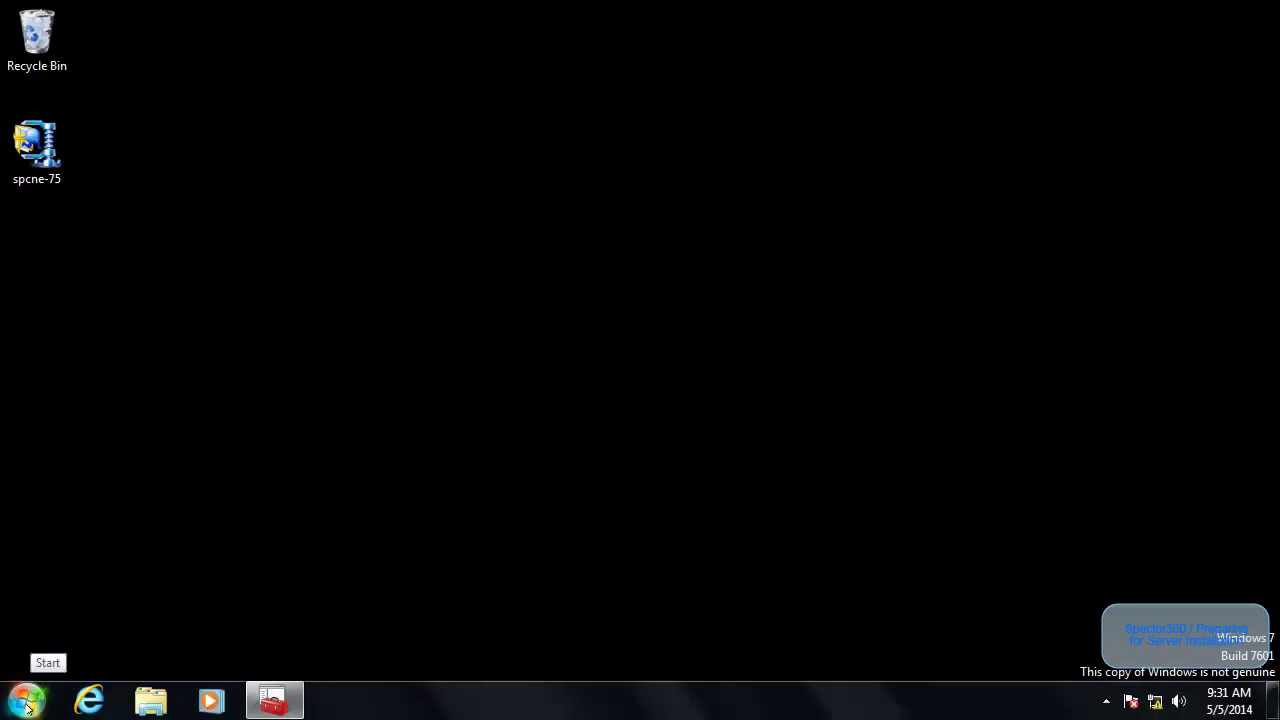
- Run services.msc on the Windows 7 client, widen the Name column and find Windows Defender in the services list
{"action": "left_click", "coordinate": [27, 705]}
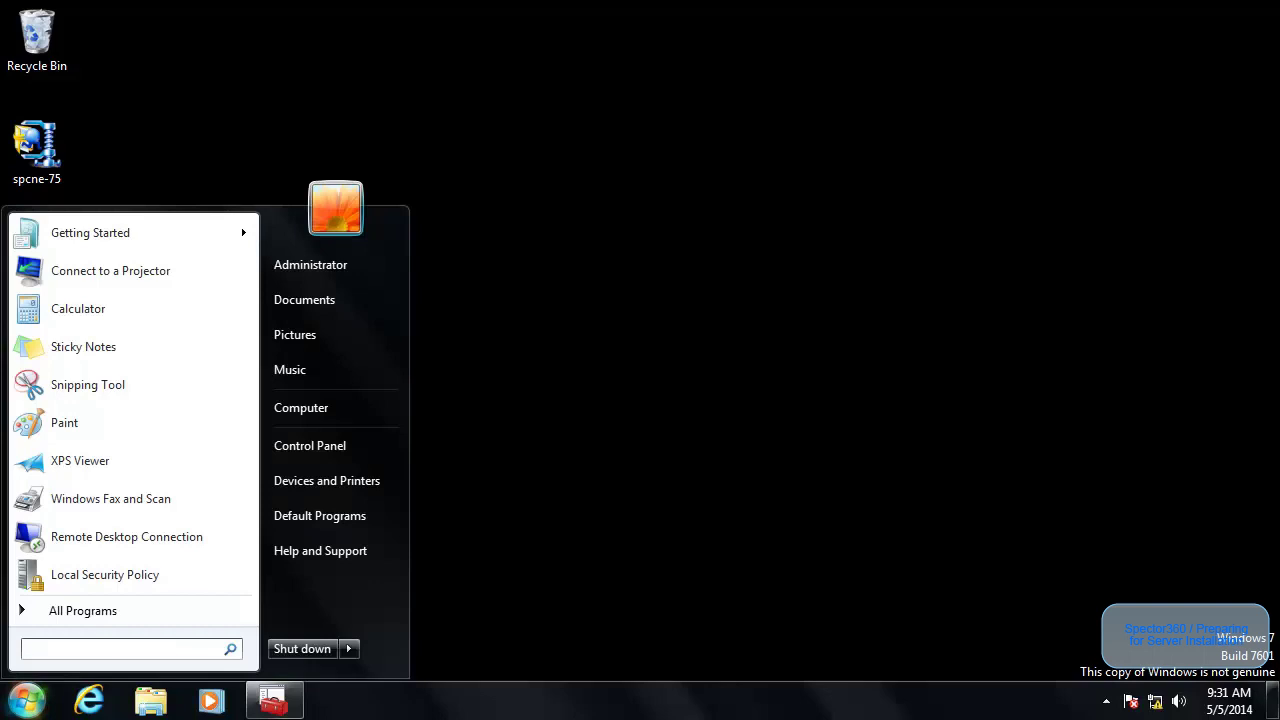
{"action": "type", "text": "run"}
{"action": "key", "text": "Return"}
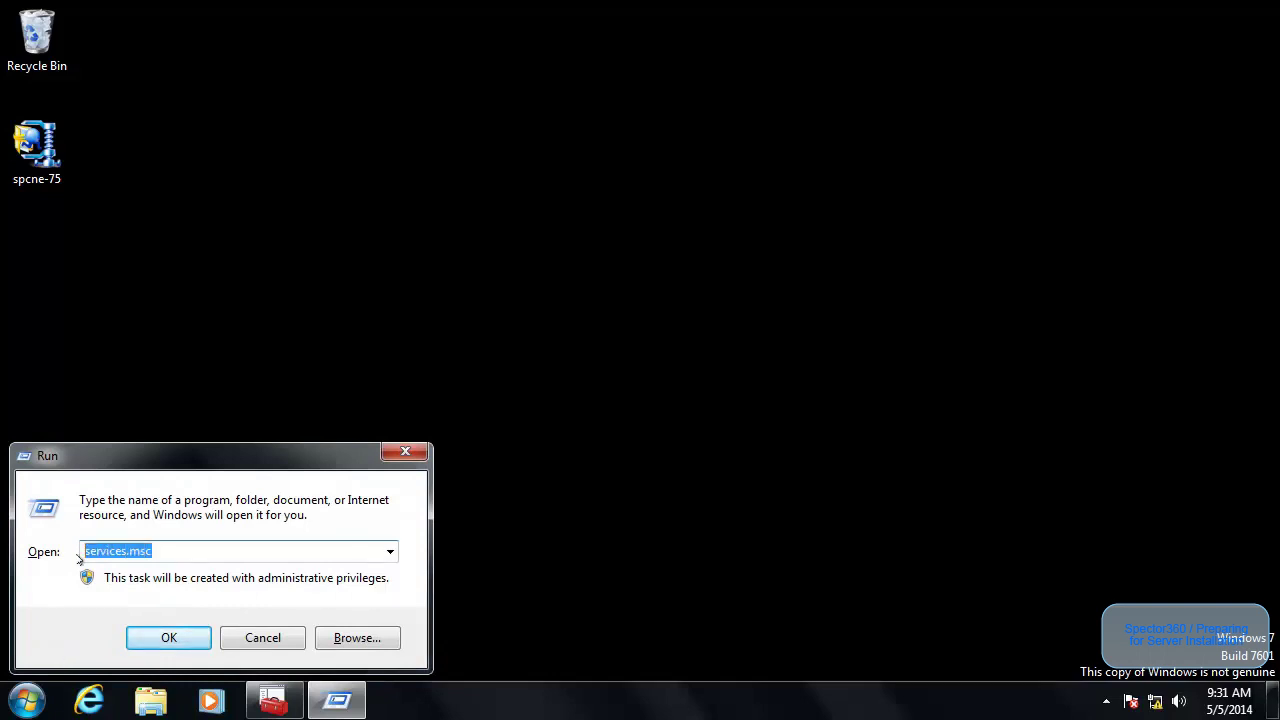
{"action": "left_click", "coordinate": [185, 641]}
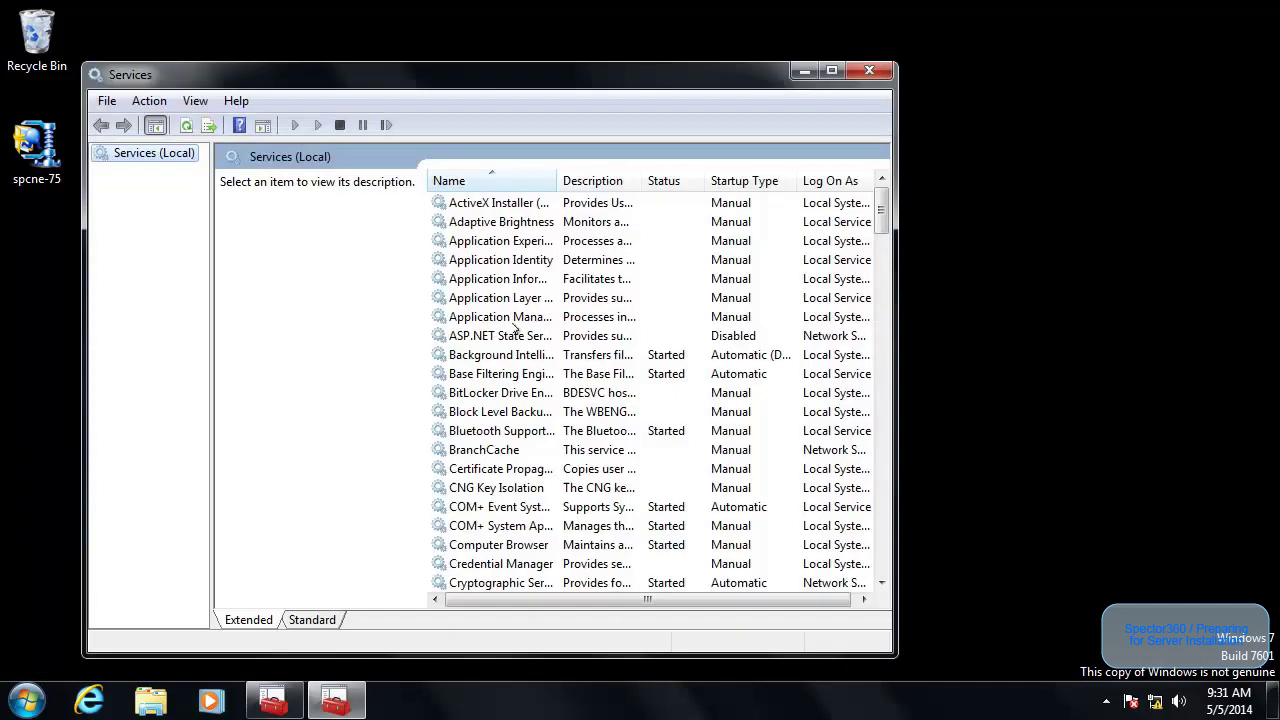
{"action": "left_click_drag", "start_coordinate": [557, 181], "coordinate": [740, 181]}
{"action": "left_click_drag", "start_coordinate": [880, 205], "coordinate": [884, 508]}
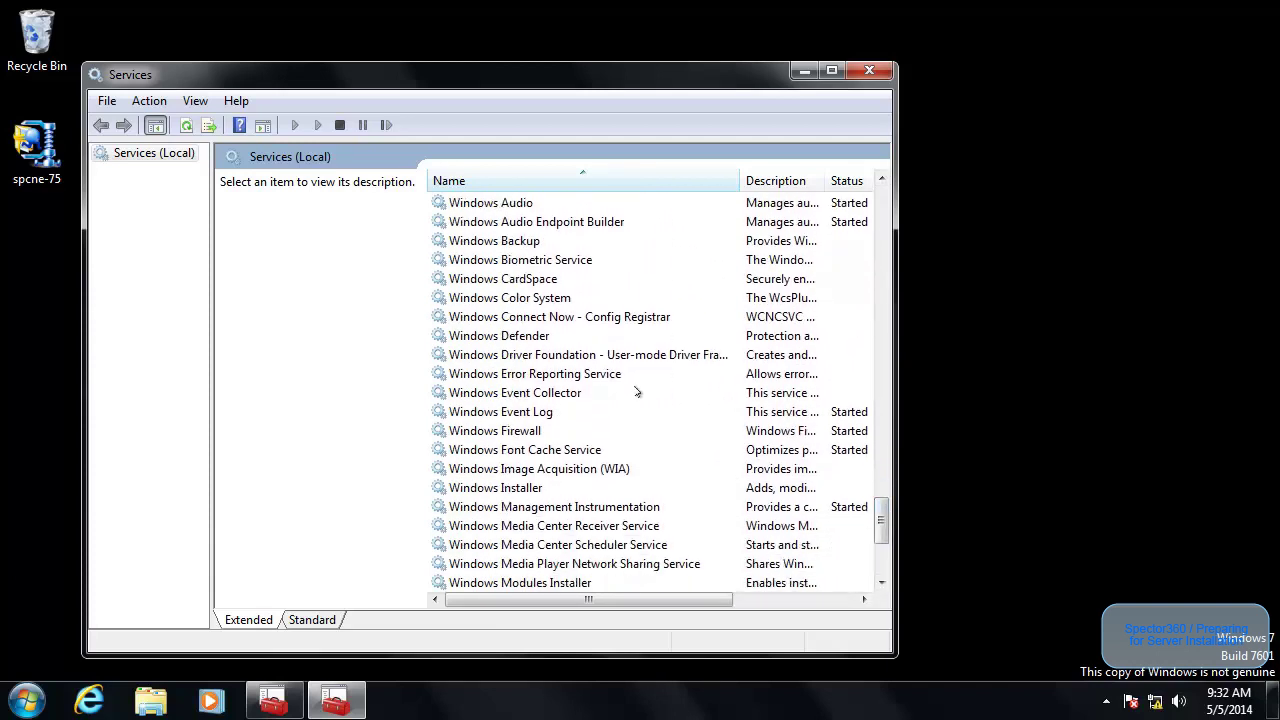
- Open the Windows Defender service's properties, make sure its startup type is Disabled, and accept the dialog
{"action": "left_click", "coordinate": [500, 341]}
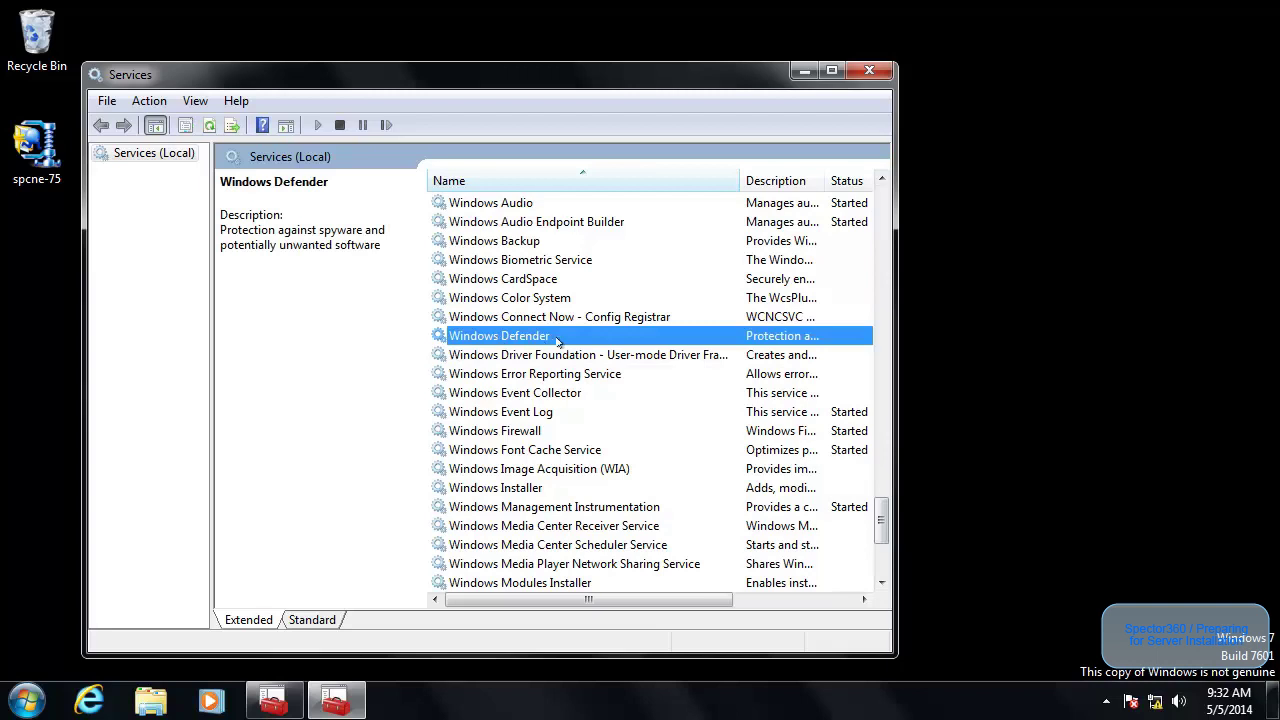
{"action": "right_click", "coordinate": [563, 341]}
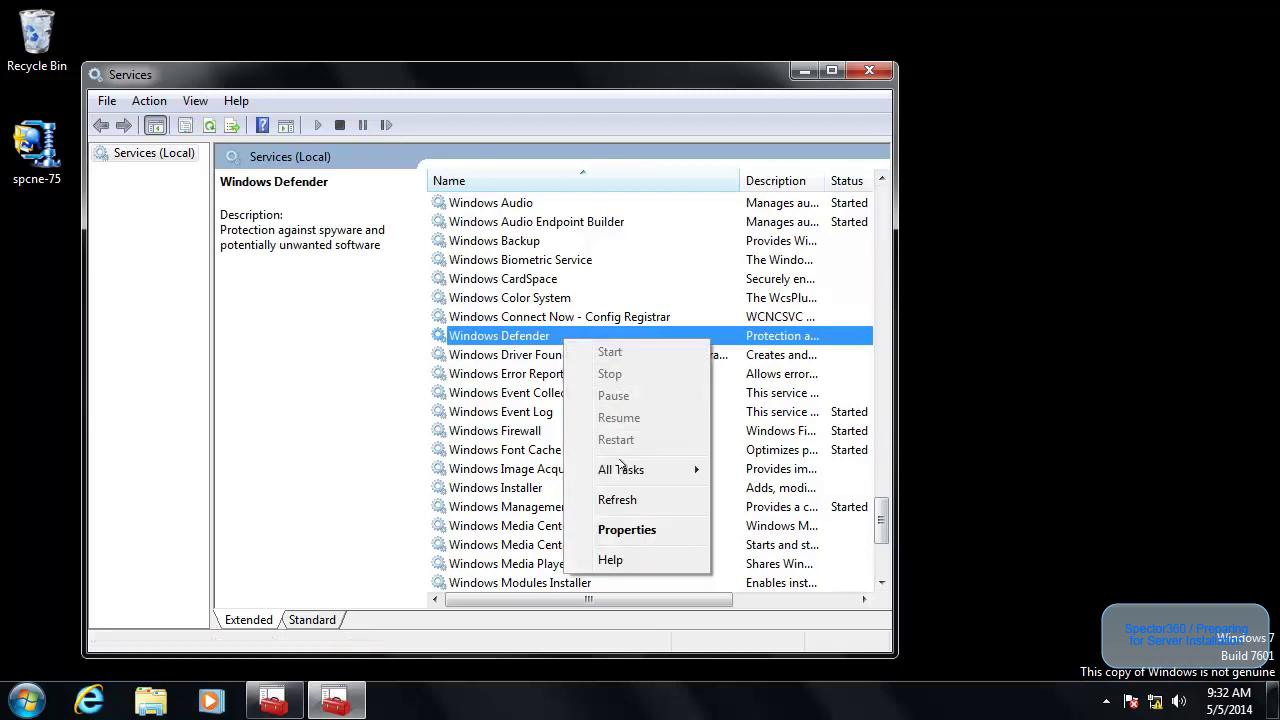
{"action": "left_click", "coordinate": [627, 530]}
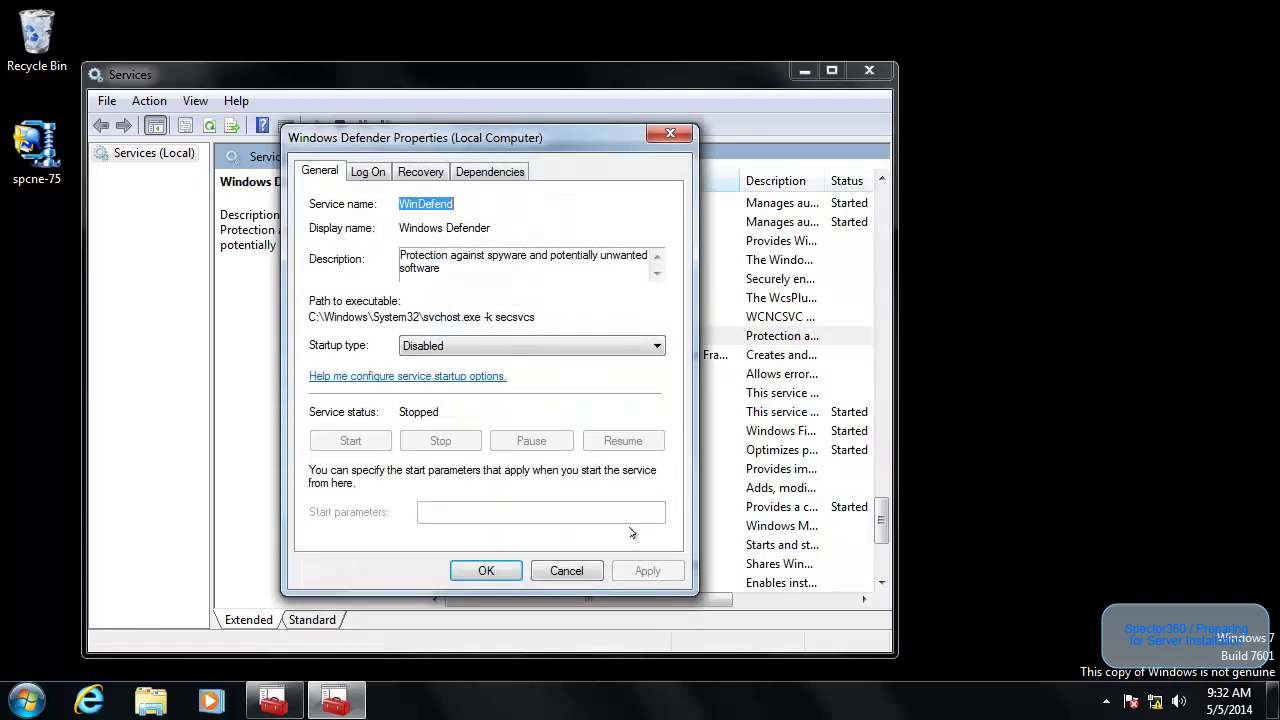
{"action": "left_click", "coordinate": [497, 350]}
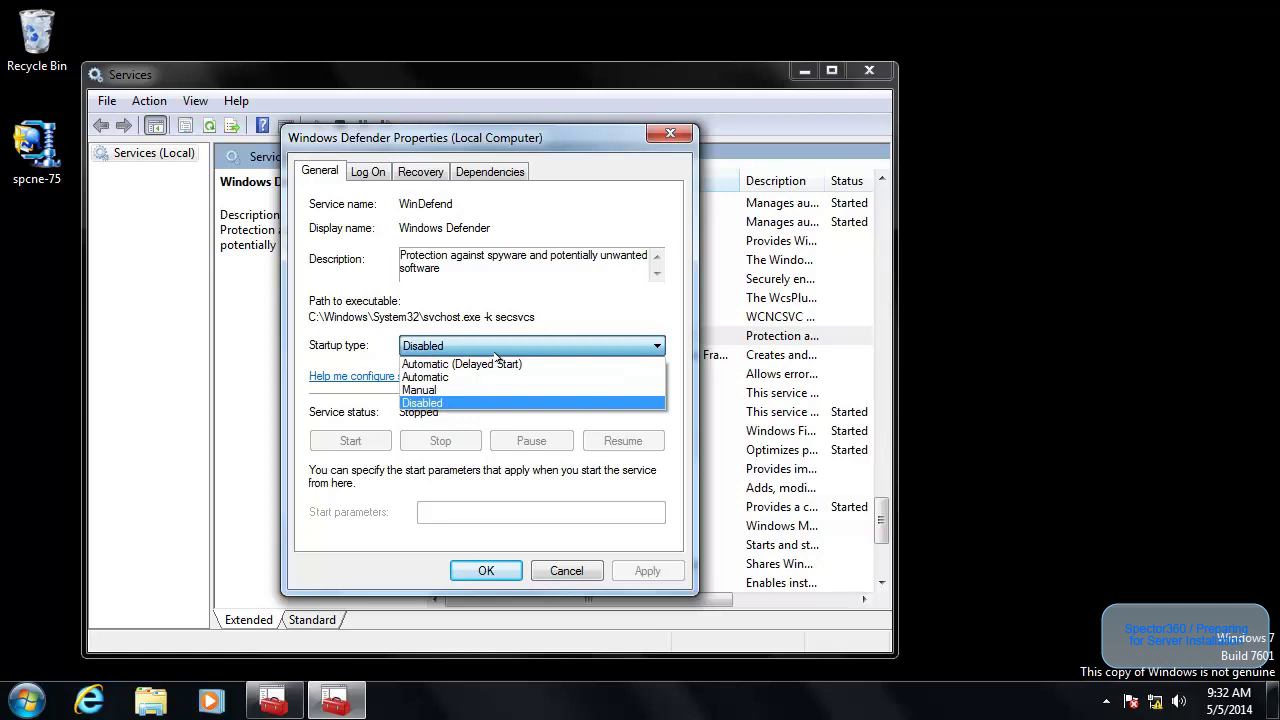
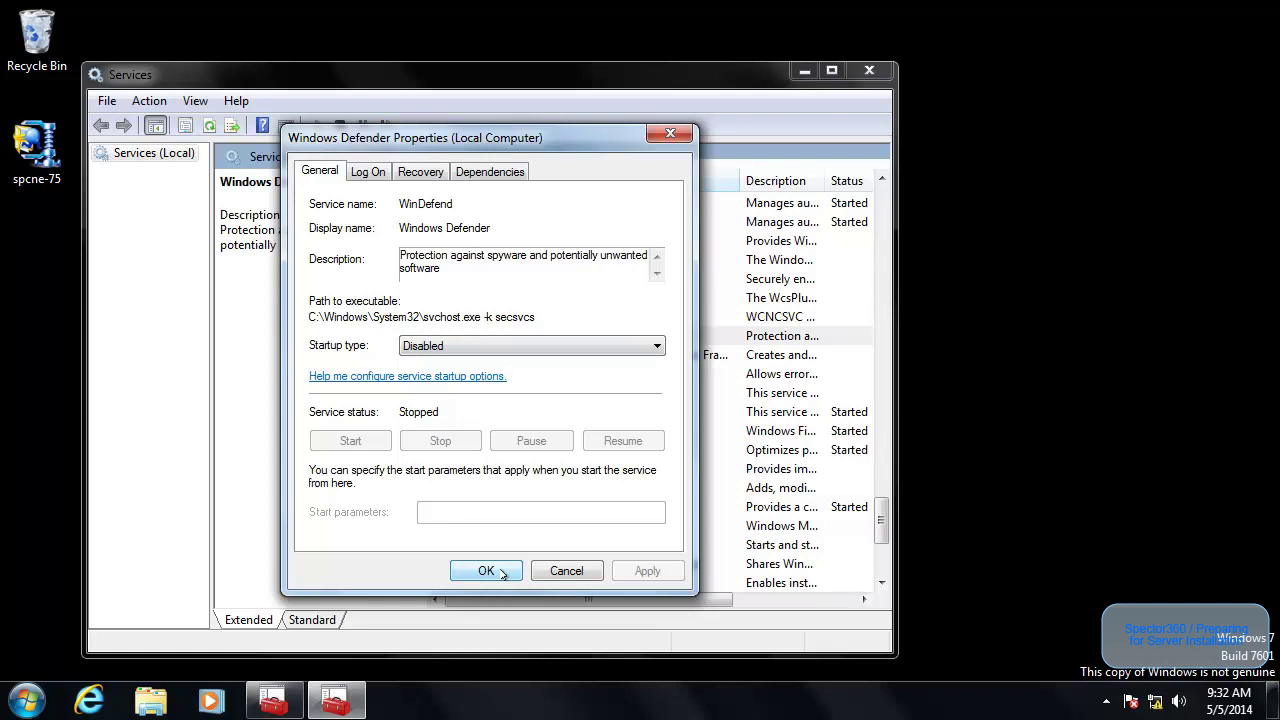
{"action": "left_click", "coordinate": [486, 571]}
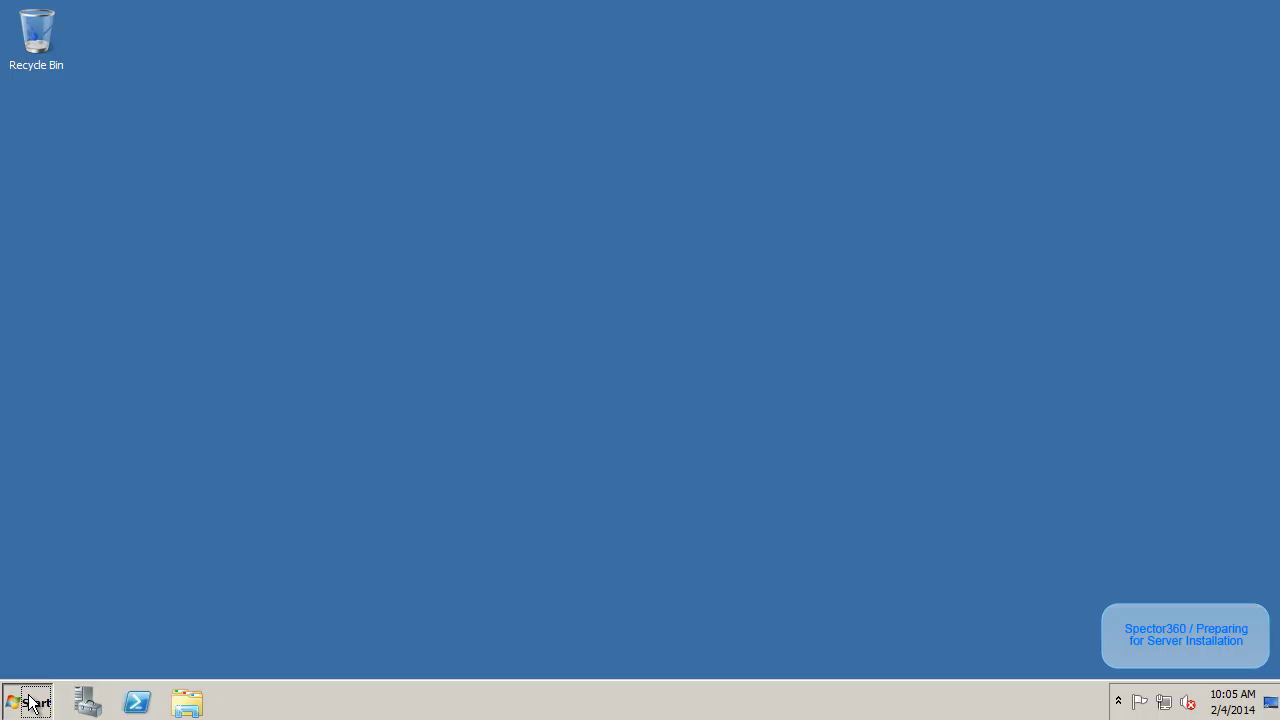
- Open a command prompt on the server, test the client port with telnet Win7 2468, and tick STEP 8 on the checklist
{"action": "left_click", "coordinate": [28, 701]}
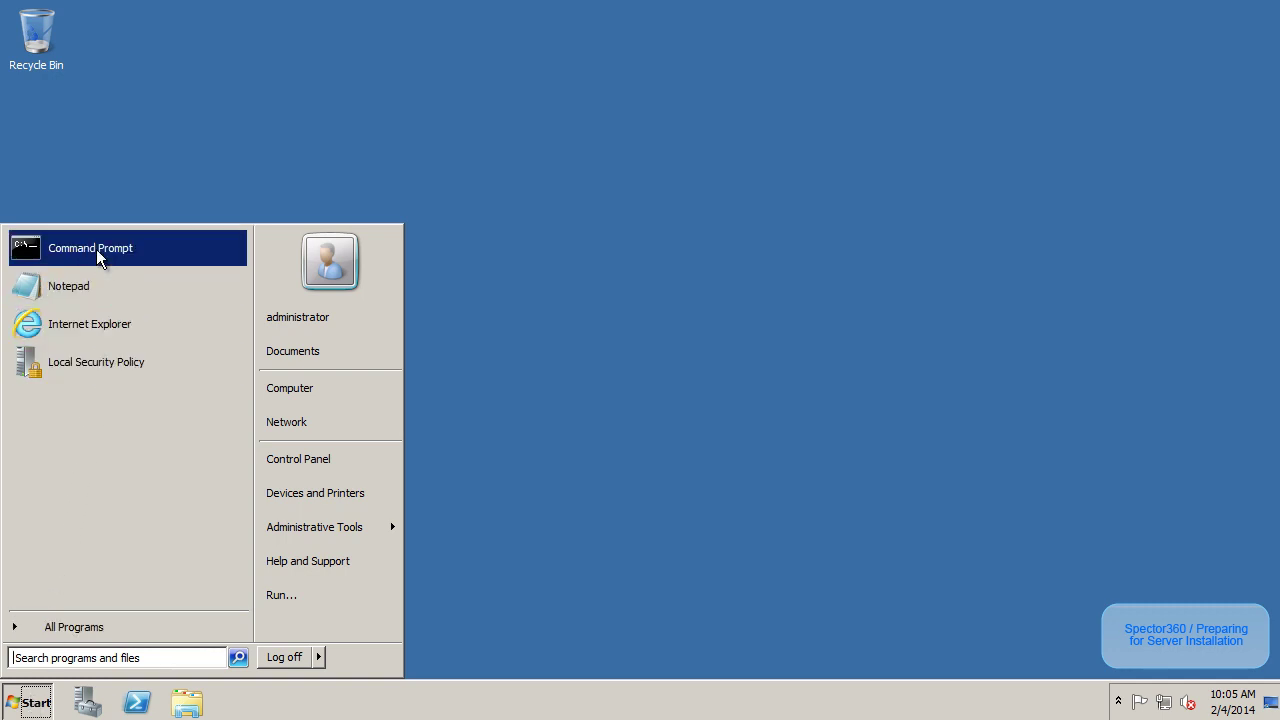
{"action": "left_click", "coordinate": [324, 594]}
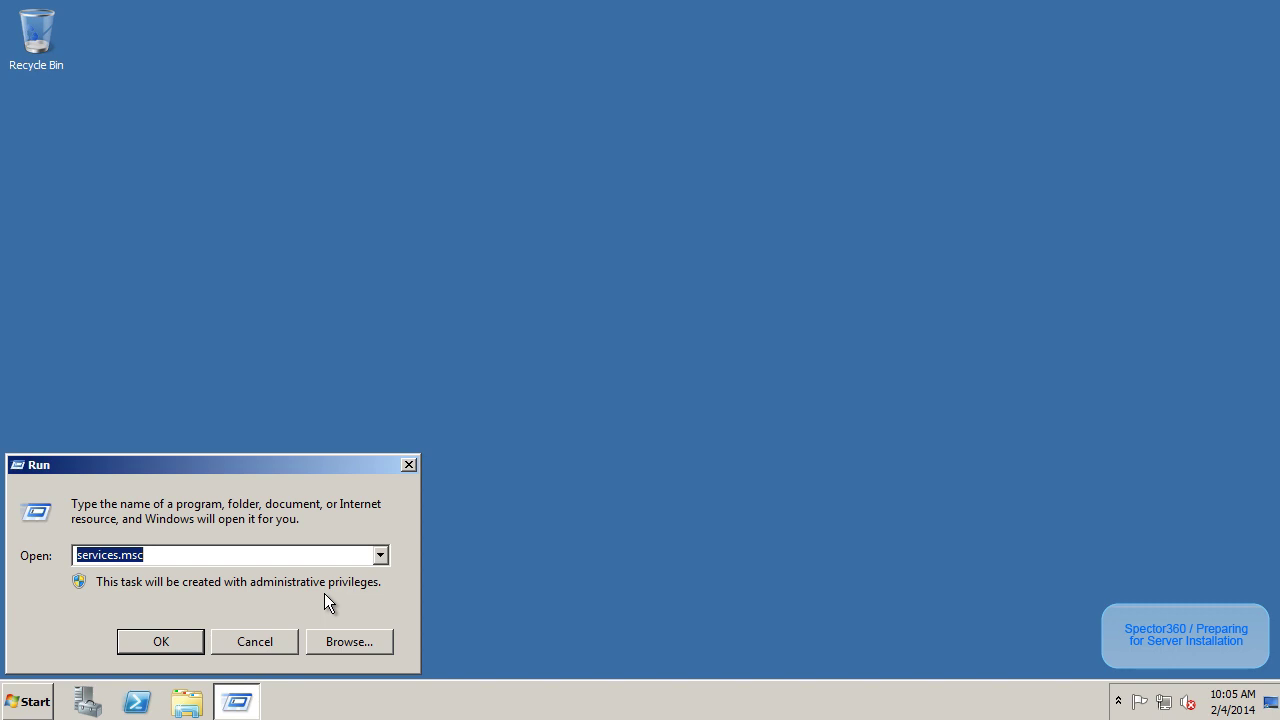
{"action": "type", "text": "cmd"}
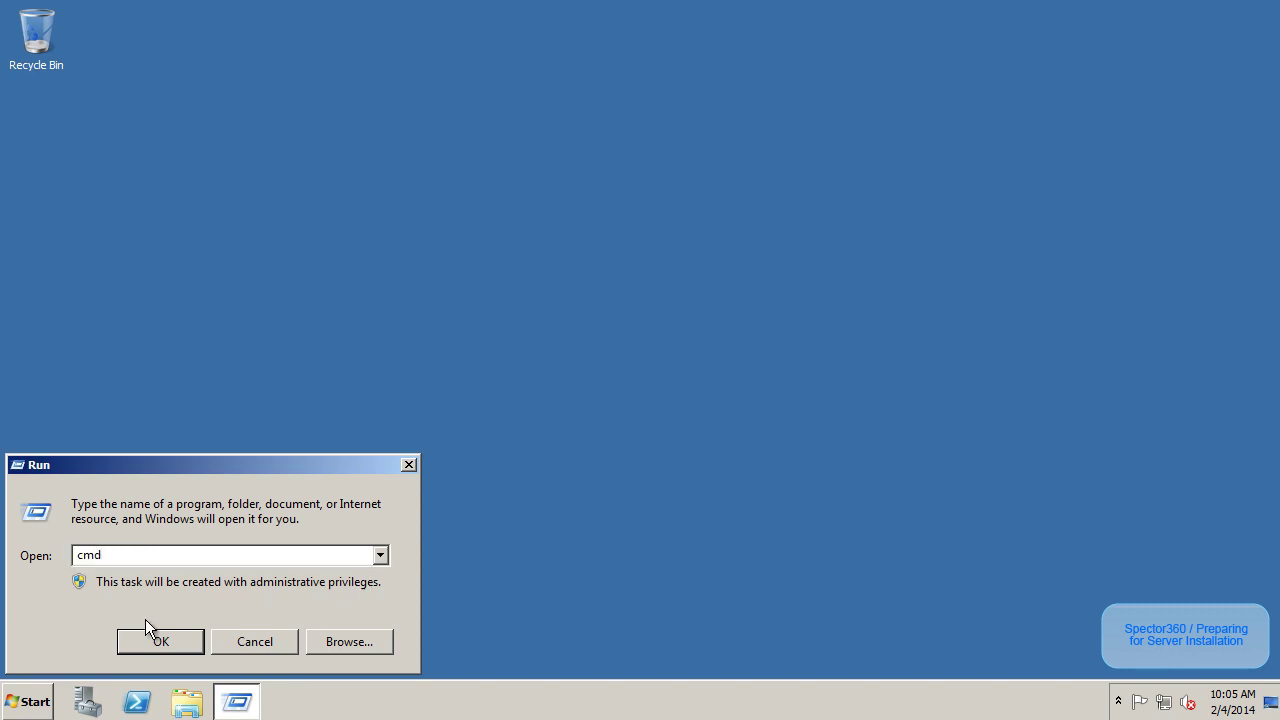
{"action": "left_click", "coordinate": [158, 641]}
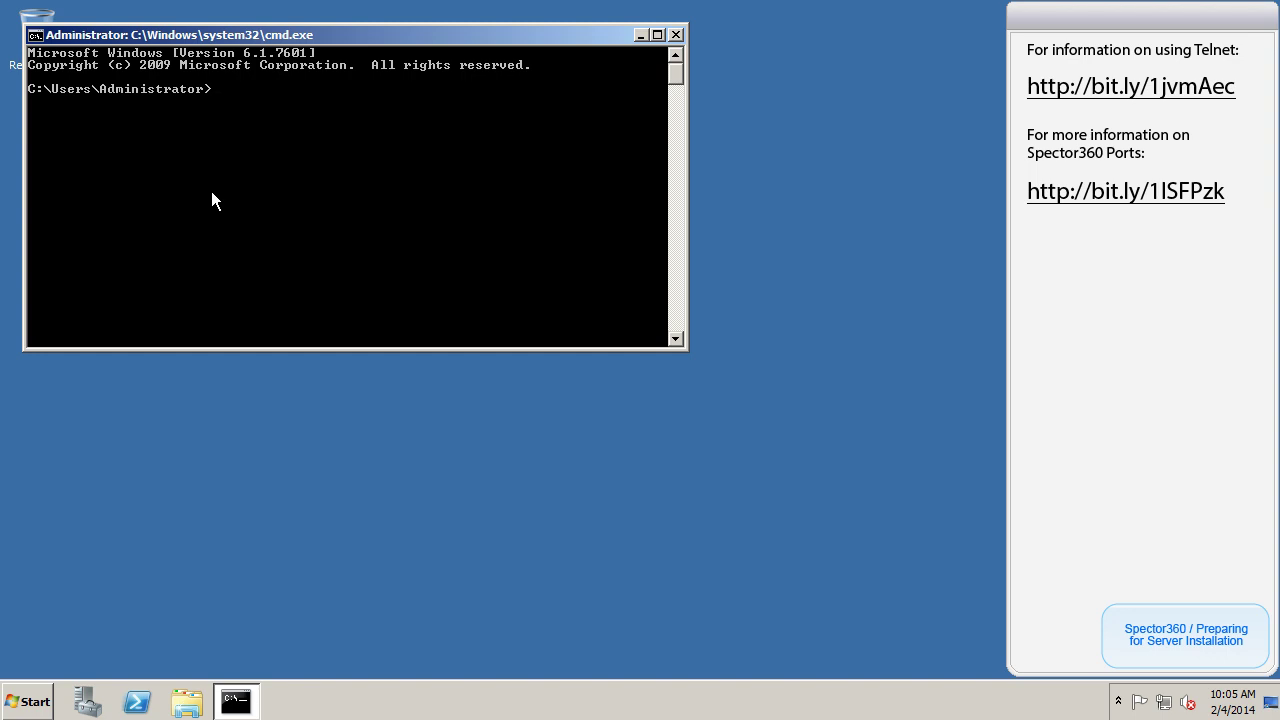
{"action": "type", "text": "telnet Win7 2468"}
{"action": "key", "text": "Return"}
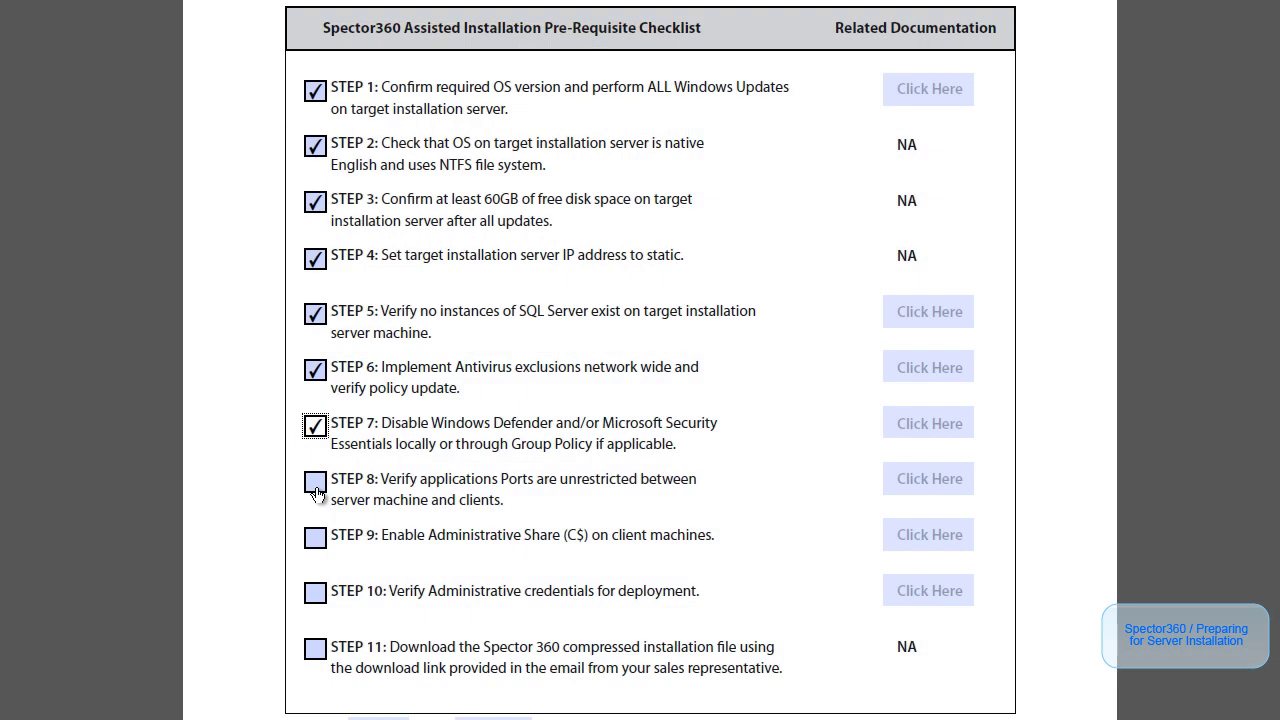
{"action": "left_click", "coordinate": [316, 488]}
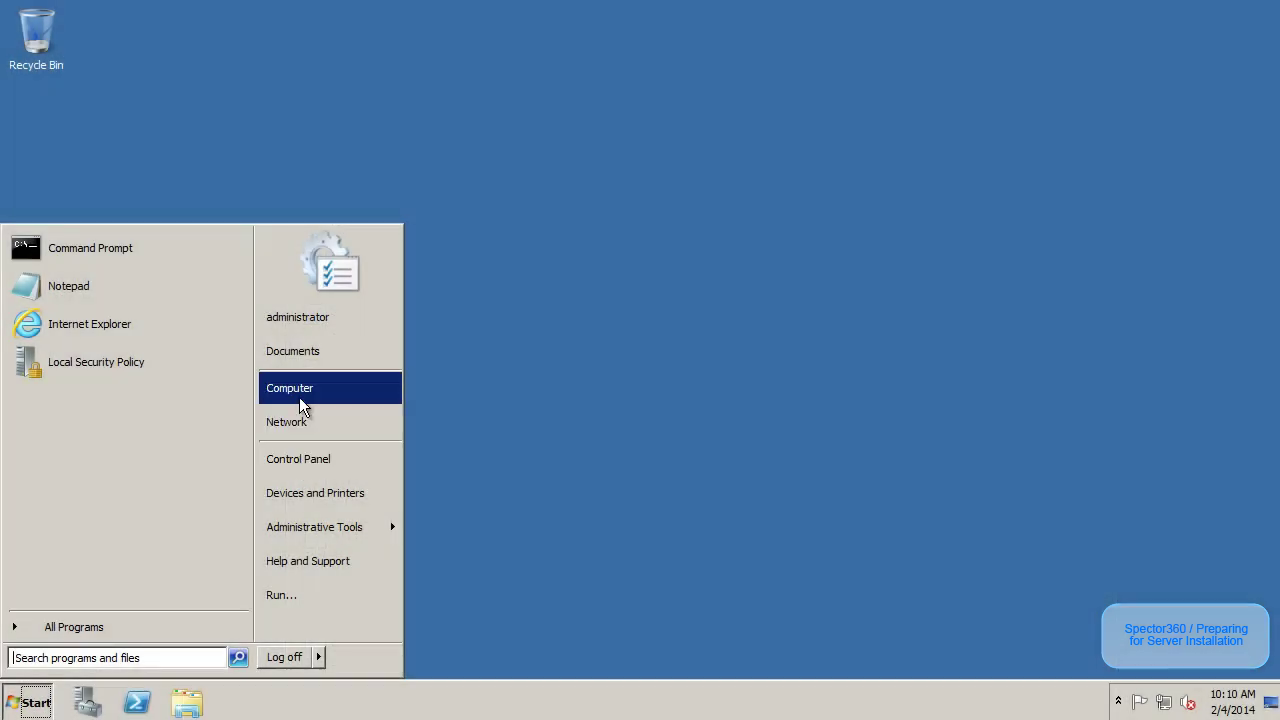
- Open the Administrators group's properties under Local Users and Groups in Server Manager to check its Administrator member
{"action": "right_click", "coordinate": [301, 389]}
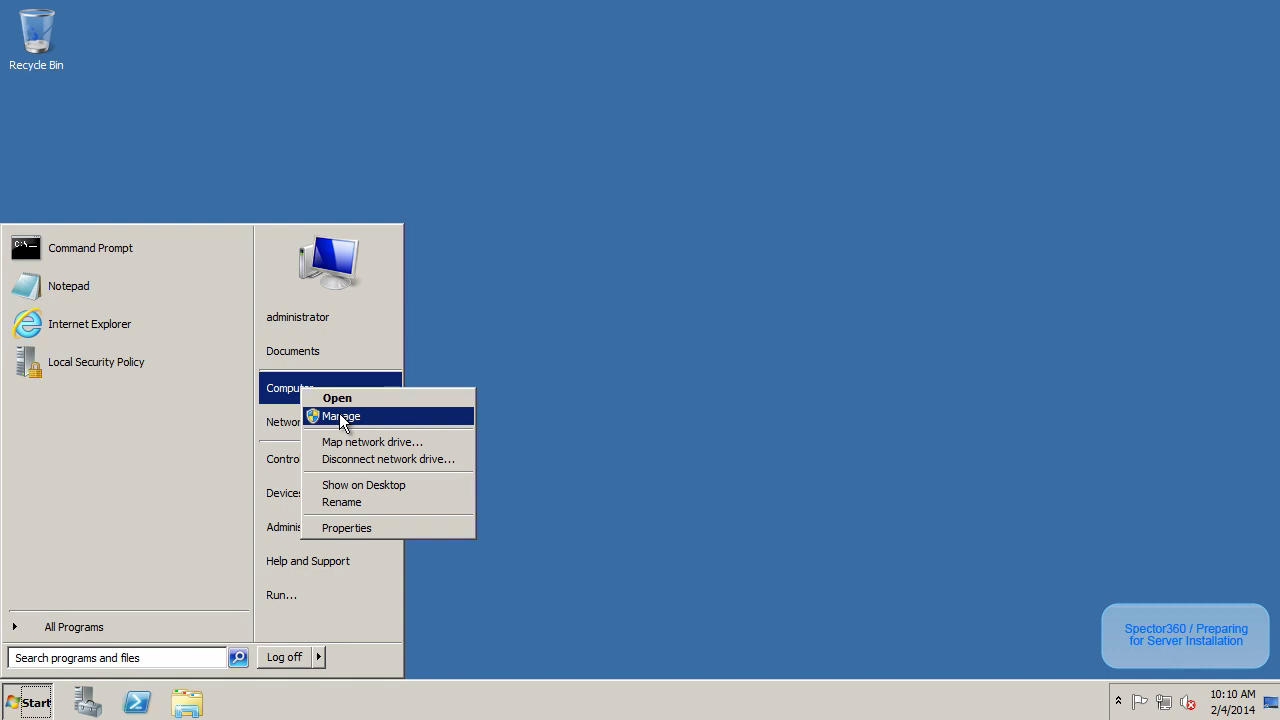
{"action": "key", "text": "Escape"}
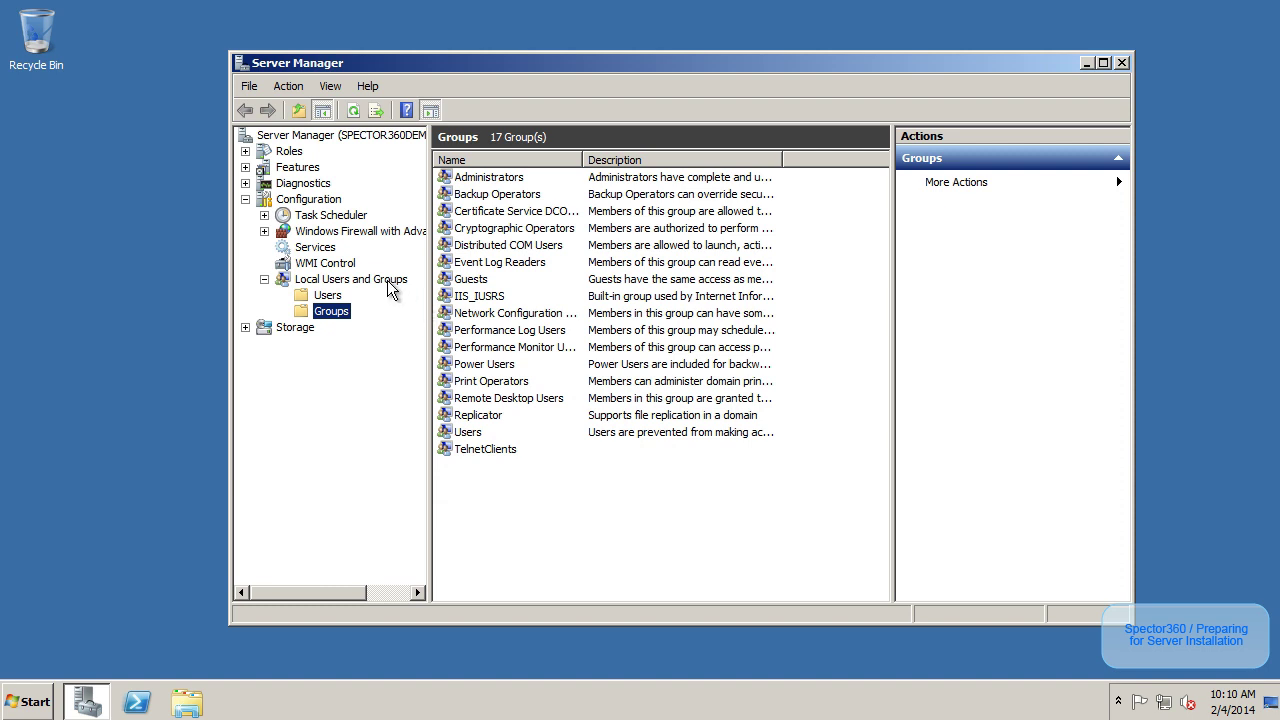
{"action": "double_click", "coordinate": [490, 180]}
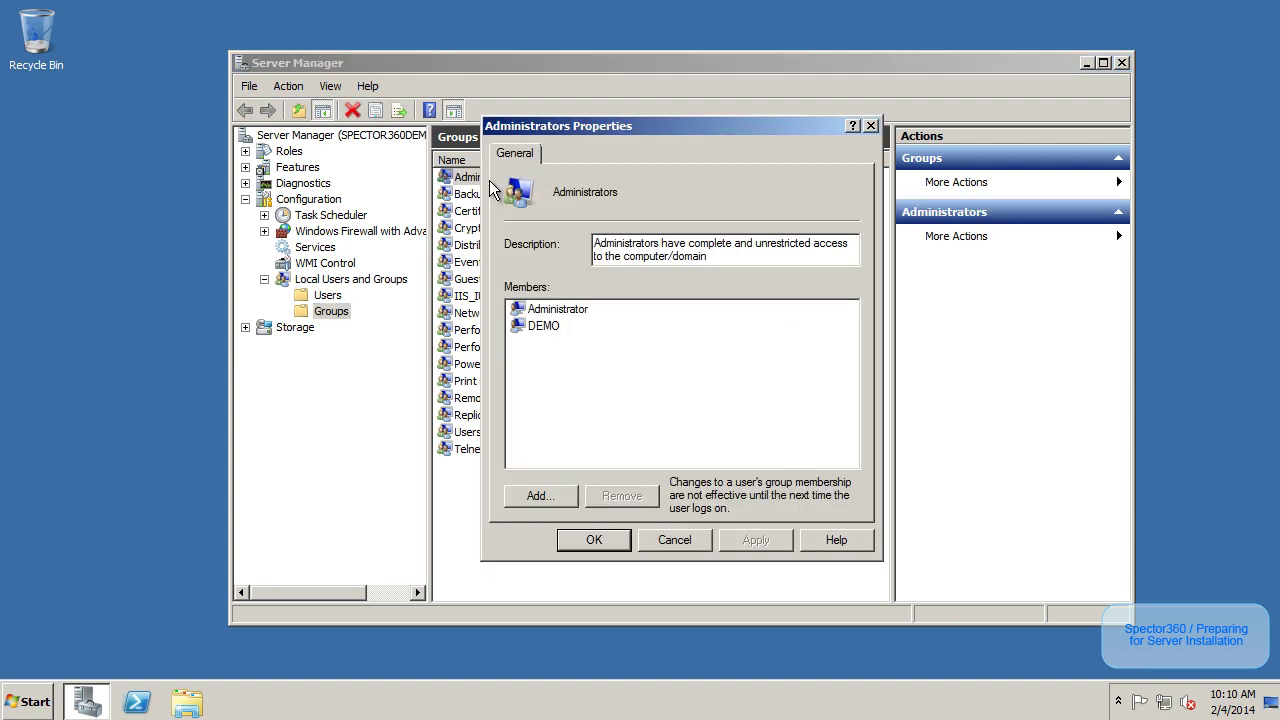
{"action": "left_click", "coordinate": [568, 316]}
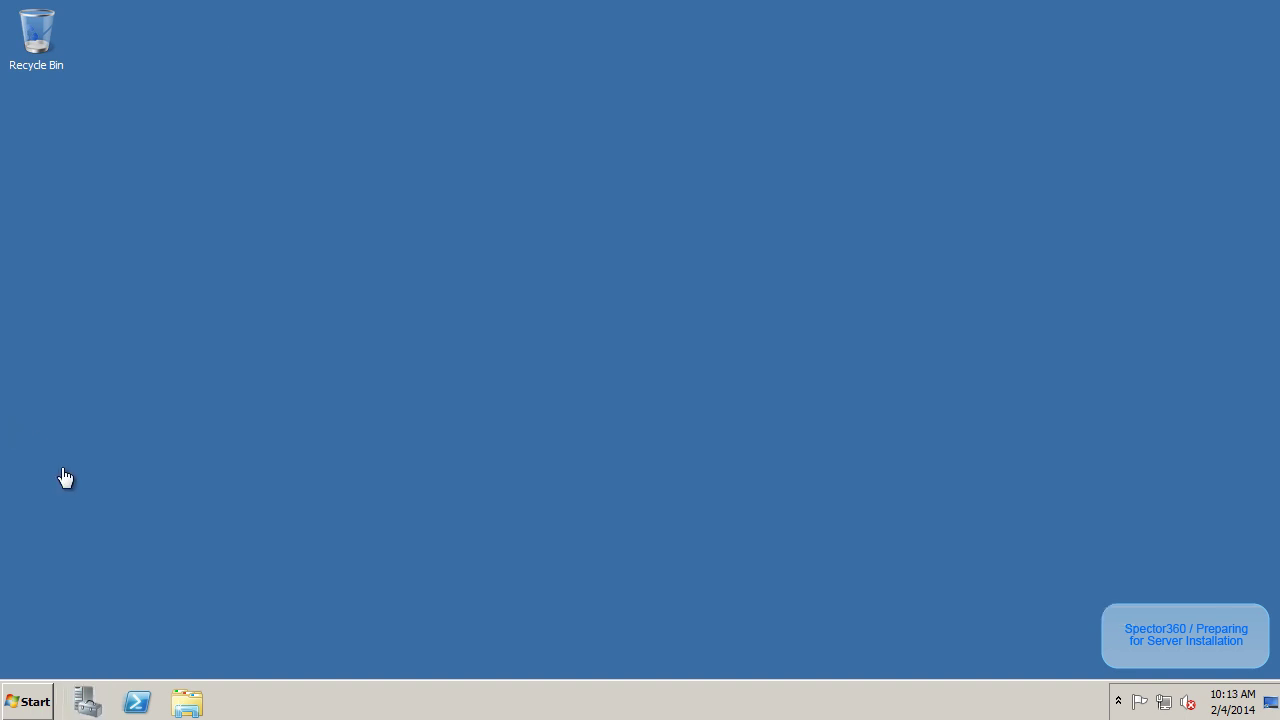
- Open the administrative share \\Spector360Demo\C$ with the Run command to test access to it
{"action": "left_click", "coordinate": [33, 703]}
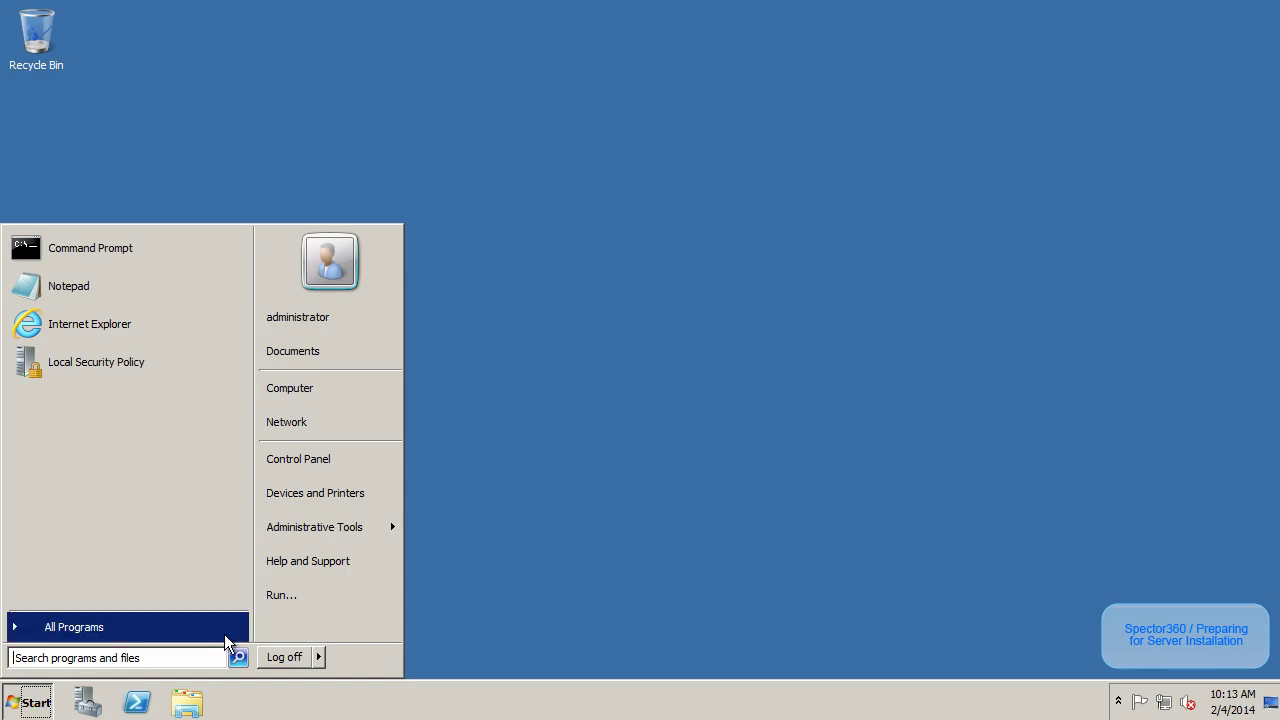
{"action": "left_click", "coordinate": [294, 601]}
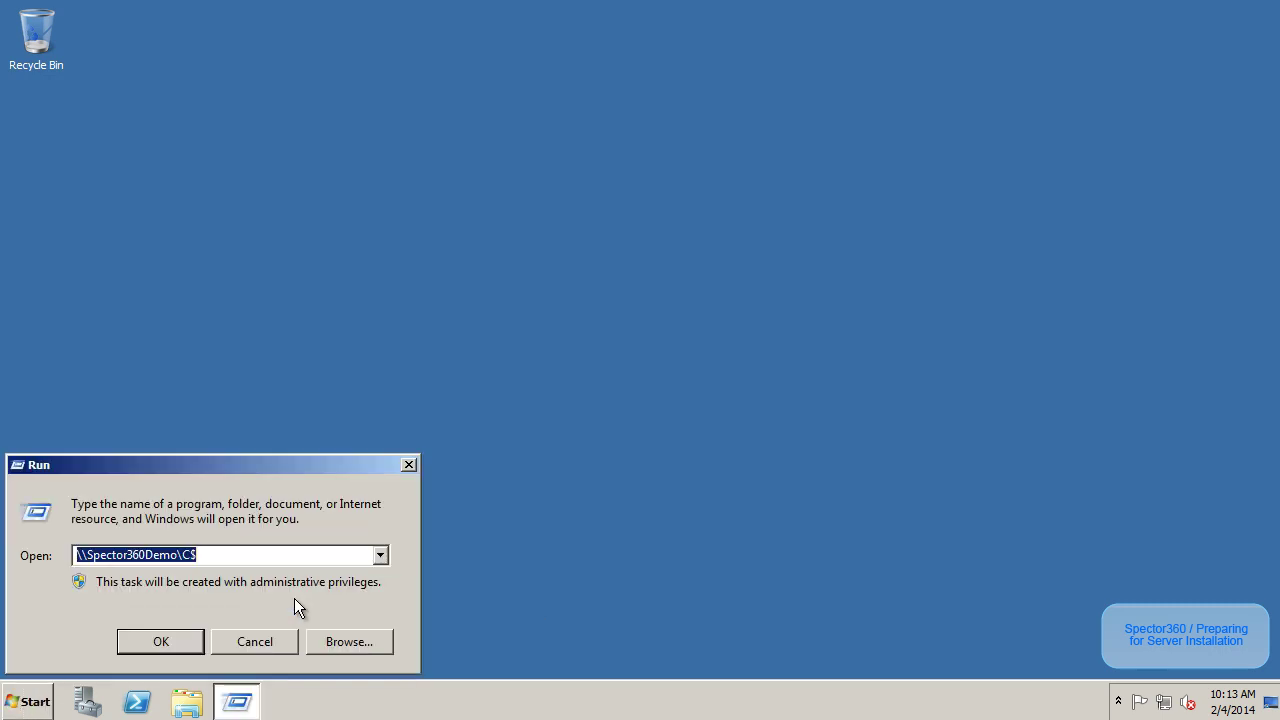
{"action": "left_click", "coordinate": [231, 556]}
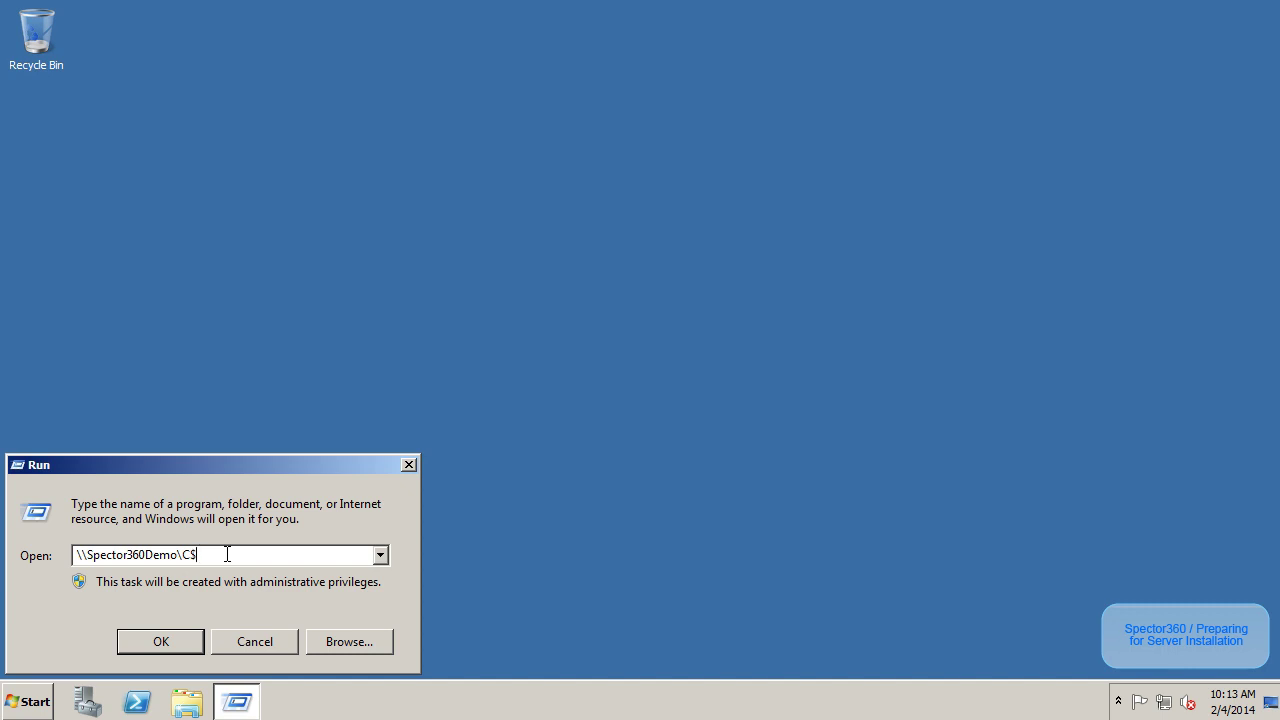
{"action": "left_click", "coordinate": [156, 642]}
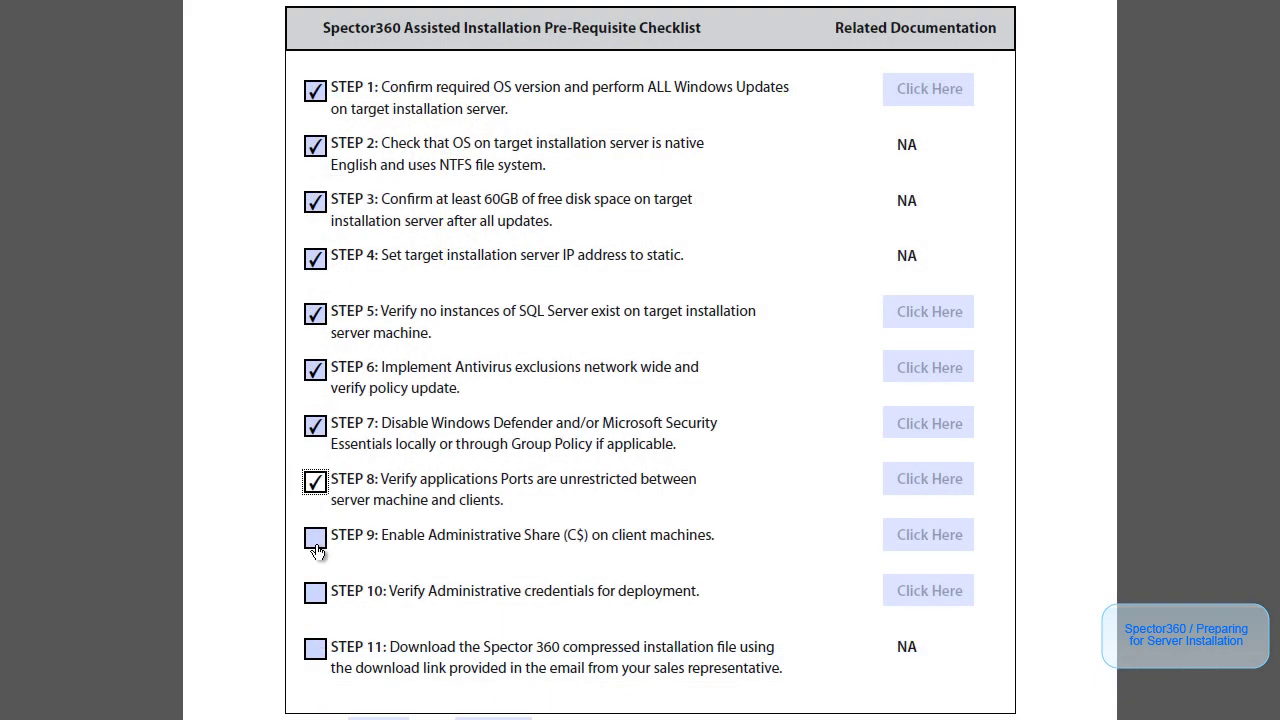
- Tick STEP 9 for the administrative share and STEP 10 for the administrative credentials on the pre-requisite checklist
{"action": "left_click", "coordinate": [315, 545]}
{"action": "left_click", "coordinate": [314, 598]}
{"action": "left_click", "coordinate": [315, 650]}
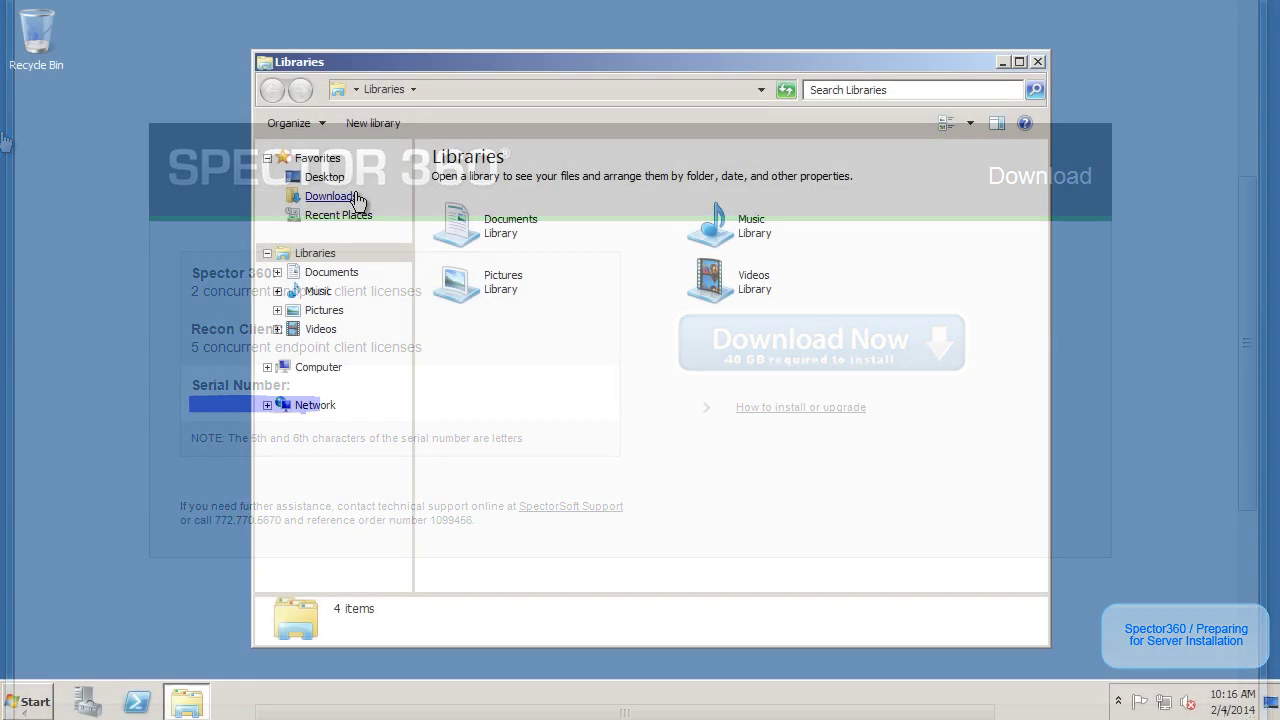
- Check the Downloads folder on the server for the Spector 360 installation file and tick STEP 11 on the checklist
{"action": "left_click", "coordinate": [345, 197]}
{"action": "left_click", "coordinate": [487, 183]}
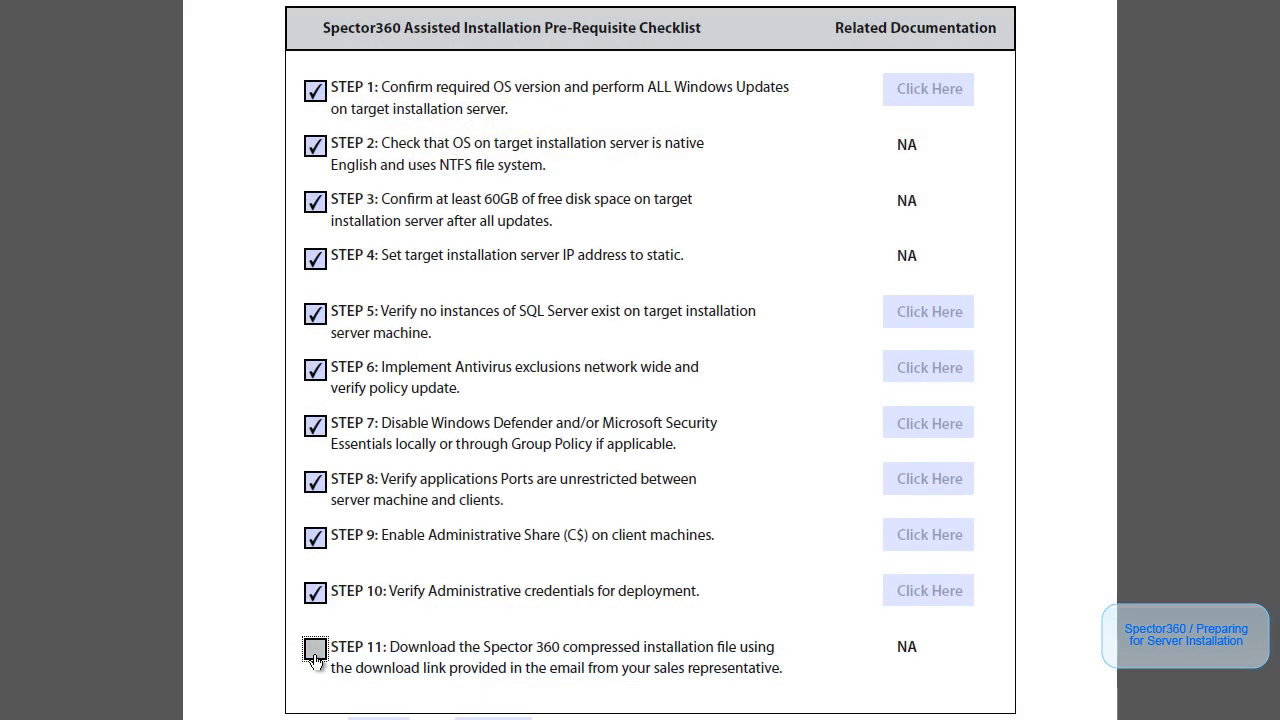
{"action": "left_click", "coordinate": [315, 652]}
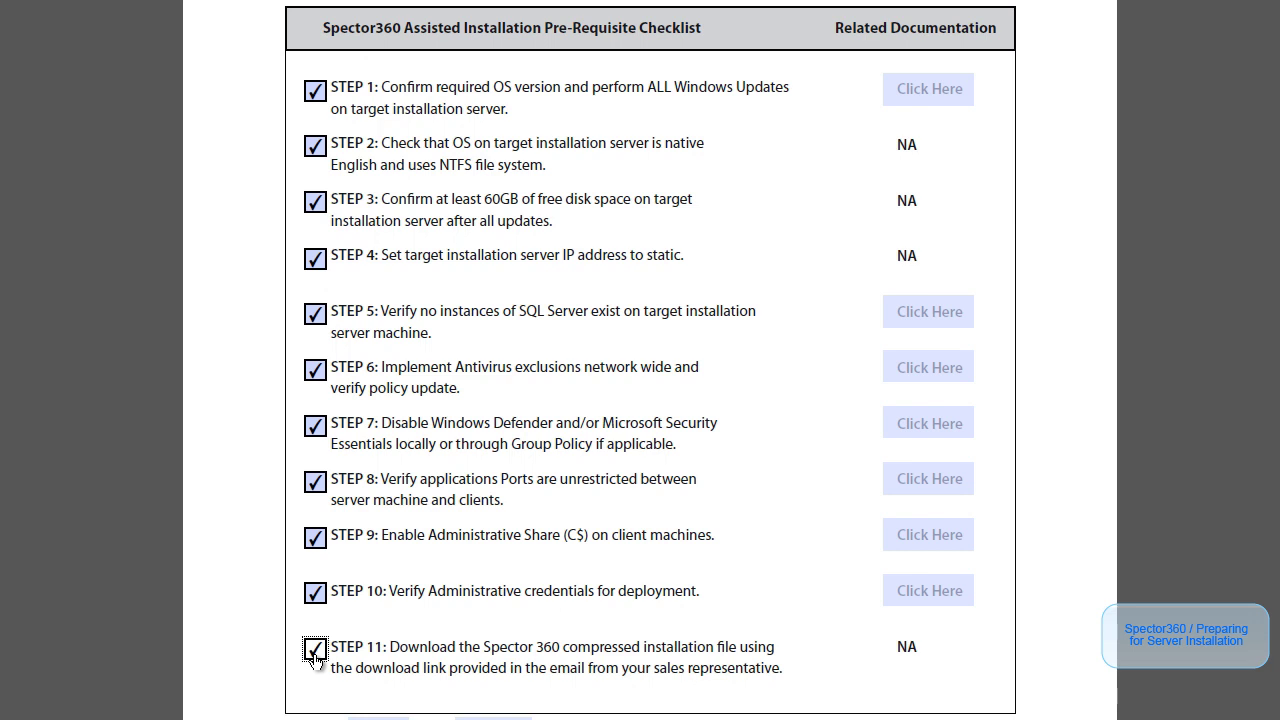